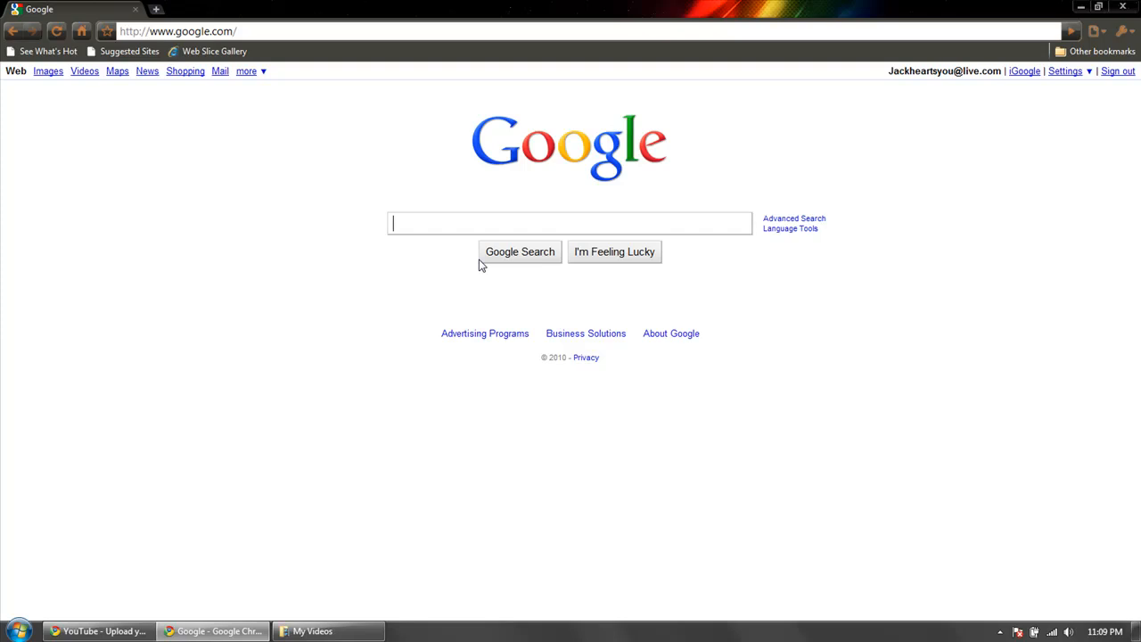
Search Google for Ventrilo, open the official Ventrilo site and go to its download page.
text(Ventrilo)
click(482, 258)
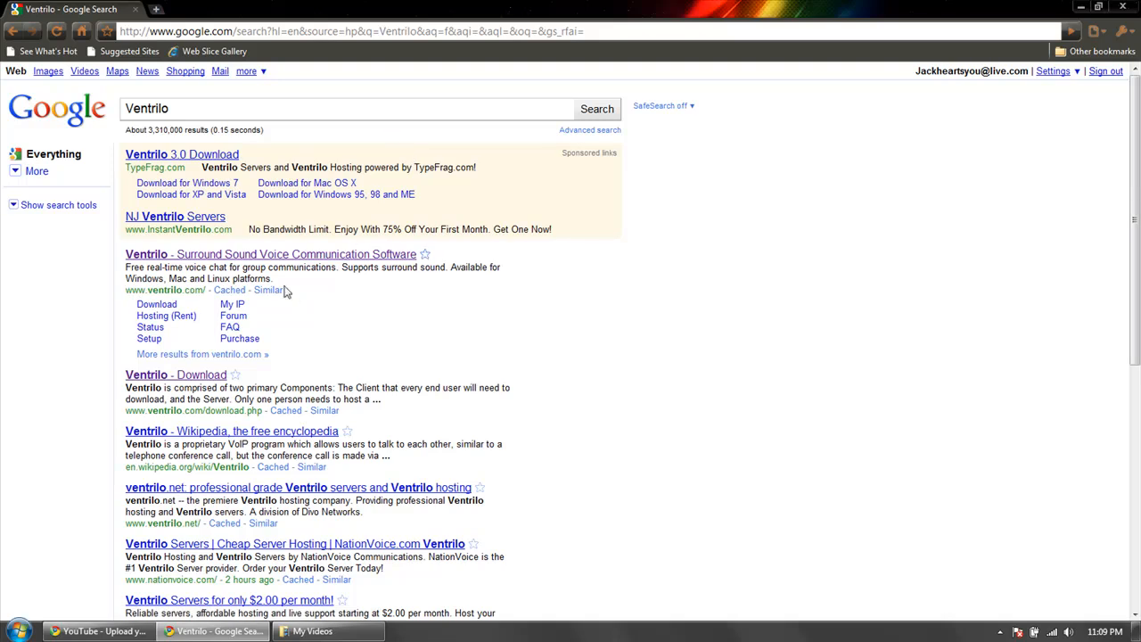
click(280, 257)
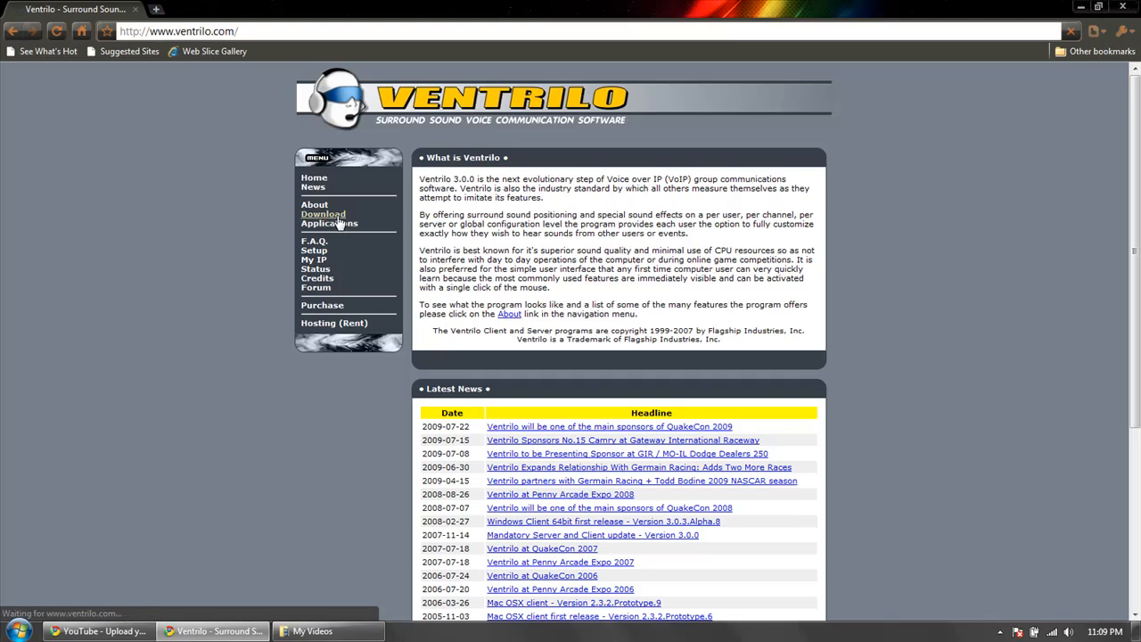
click(338, 215)
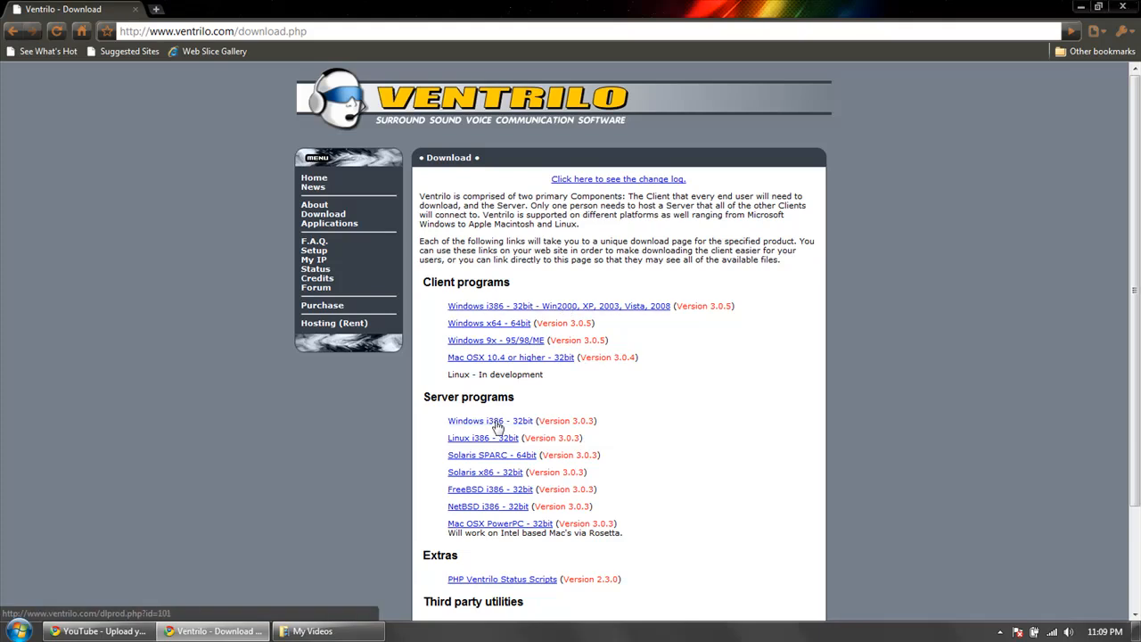
Download the Windows i386 32-bit Ventrilo client, version 3.0.5, accepting the terms and keeping the file, and launch the installer.
click(509, 308)
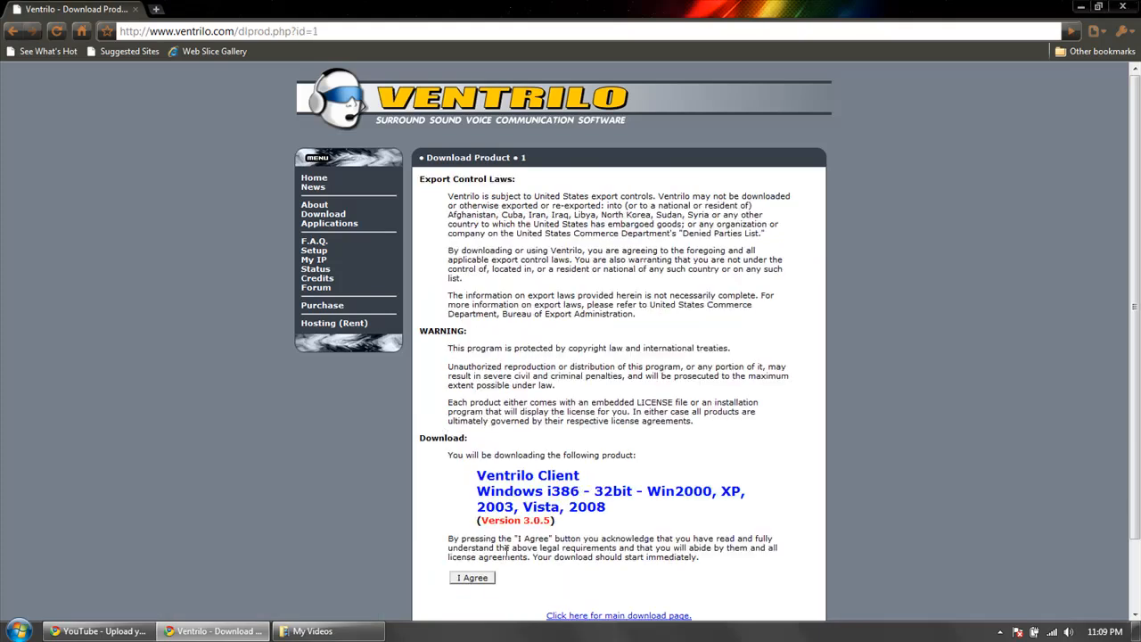
click(473, 578)
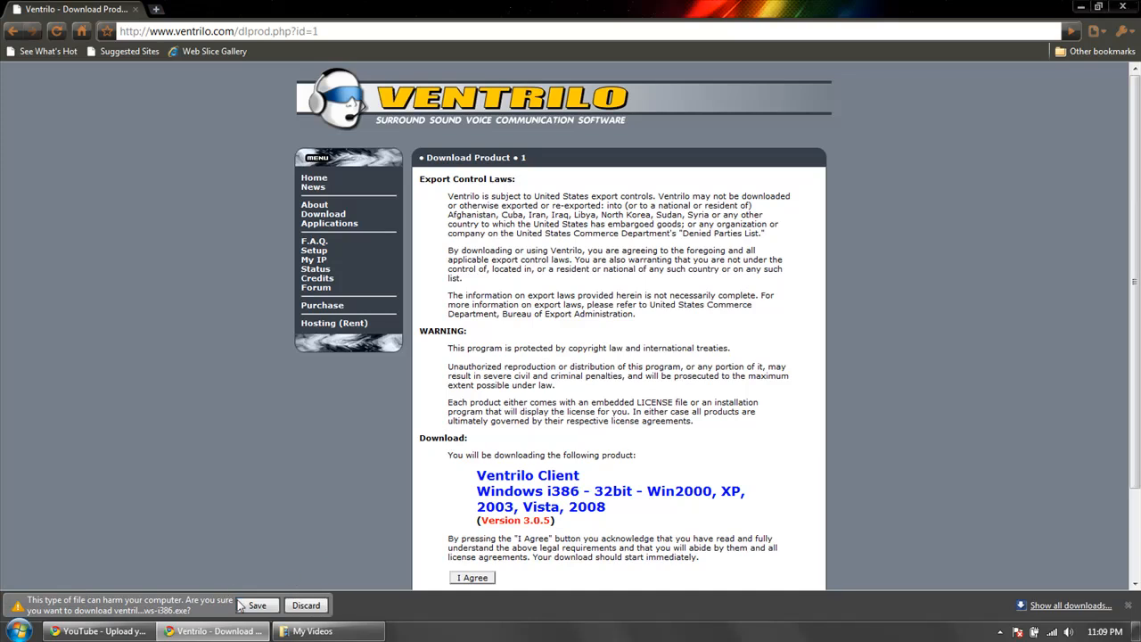
click(241, 605)
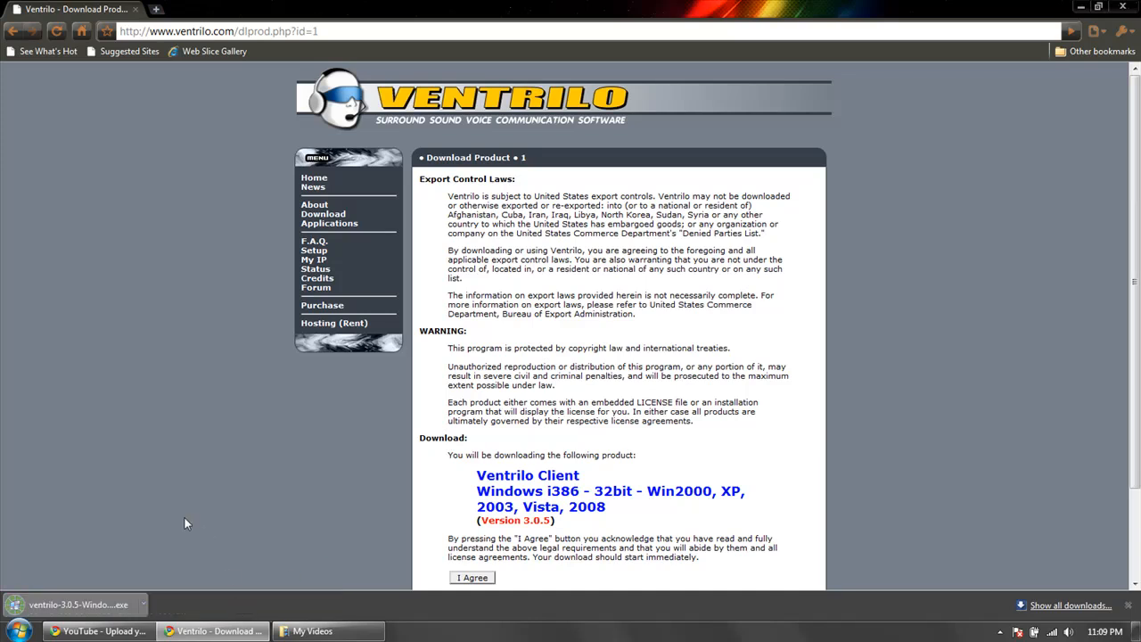
click(103, 606)
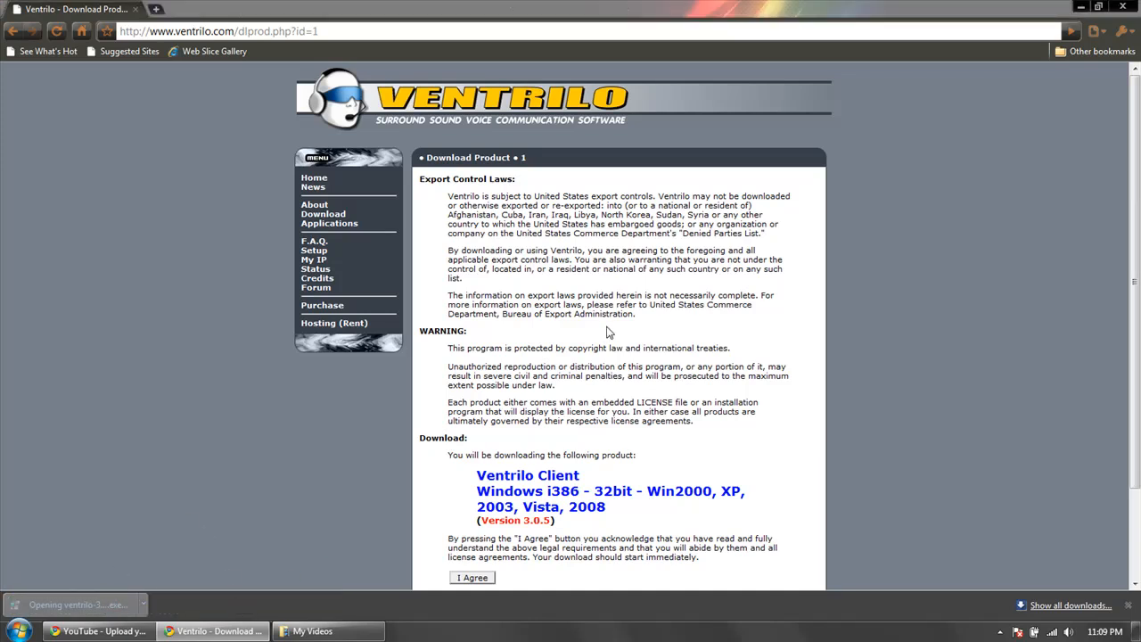
Return to the Ventrilo download page that lists the client and server programs.
scroll(311, 387, down, 3)
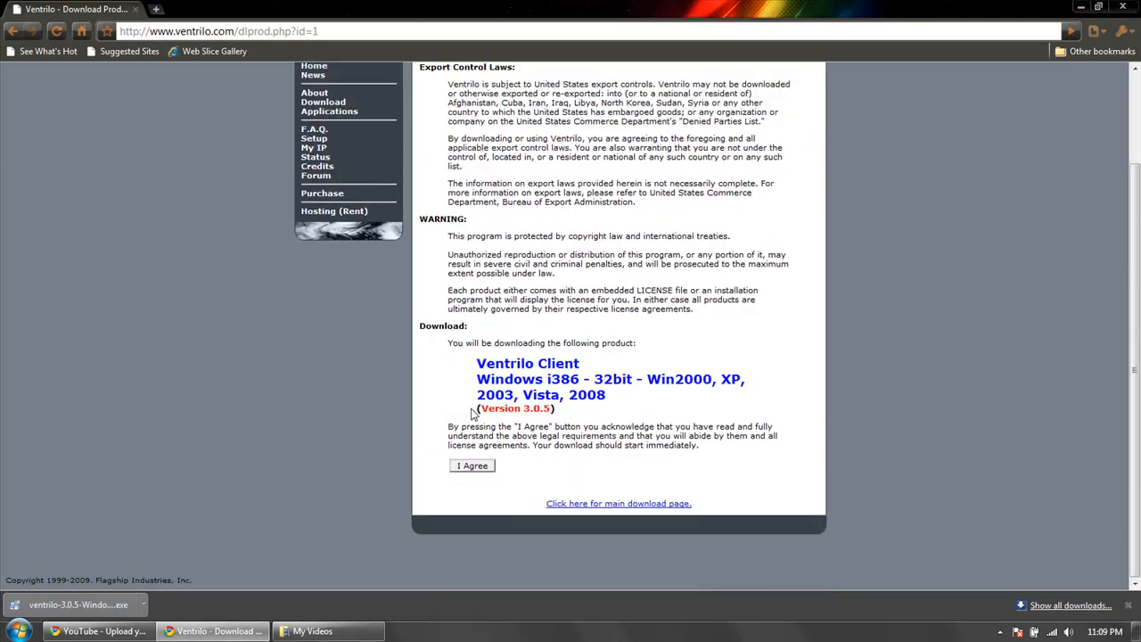
scroll(310, 391, up, 3)
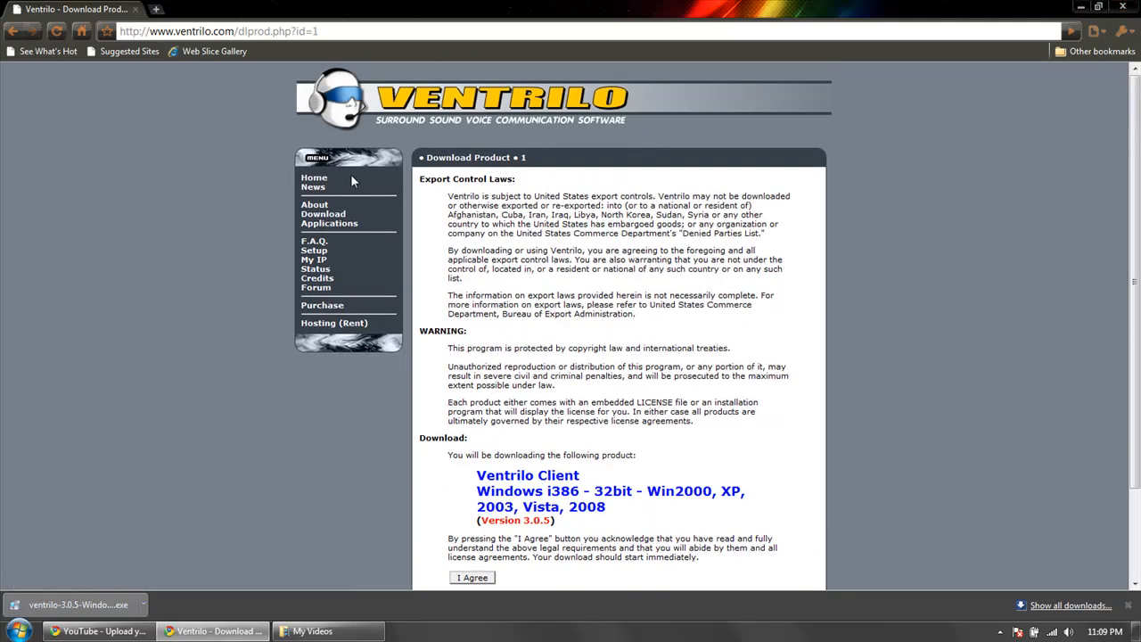
click(330, 223)
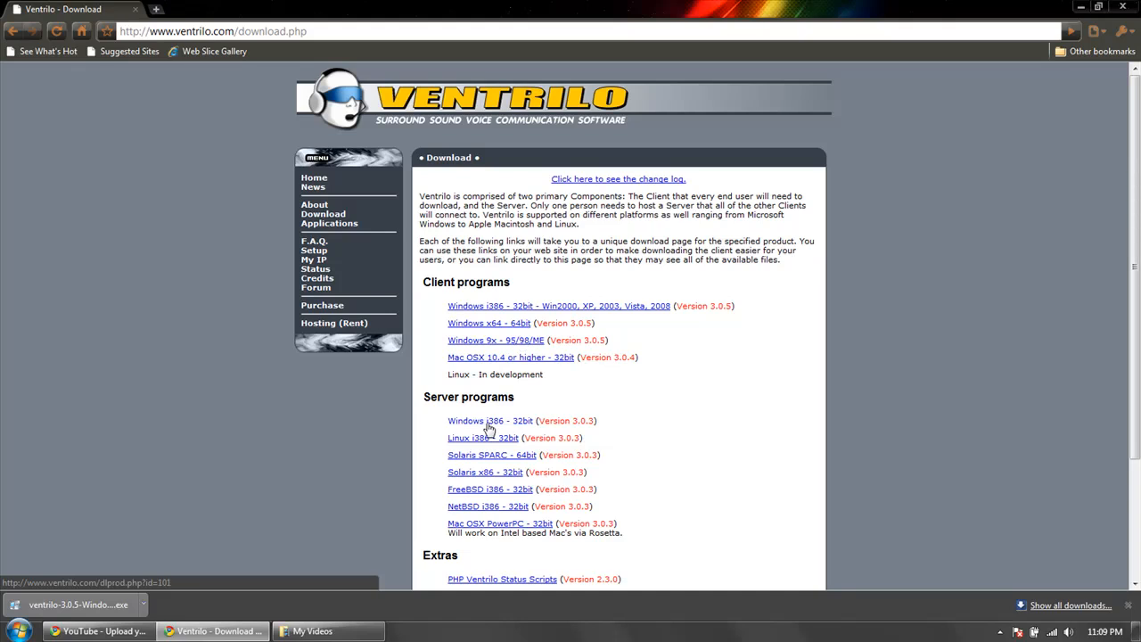
Search the computer's programs and files for "system" and dismiss the search.
click(18, 632)
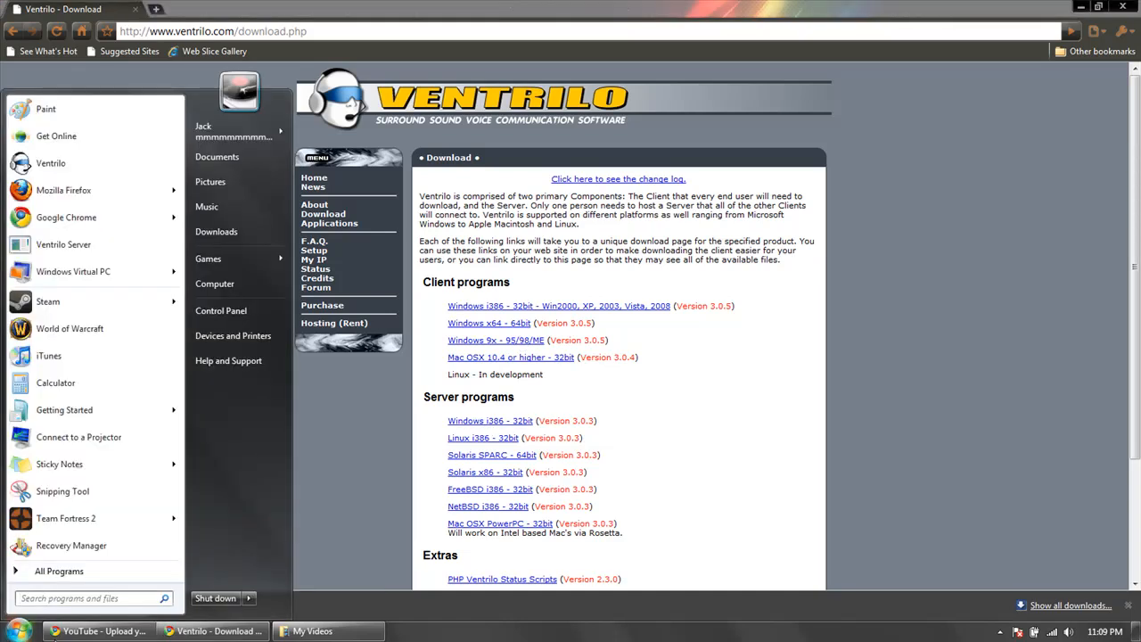
text(system)
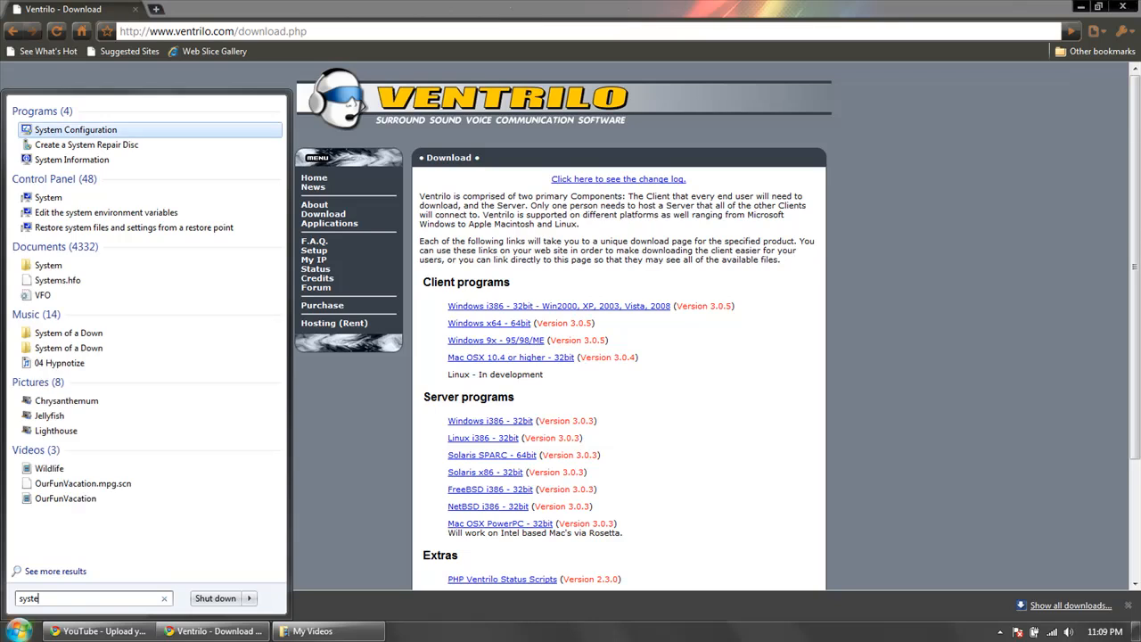
click(584, 455)
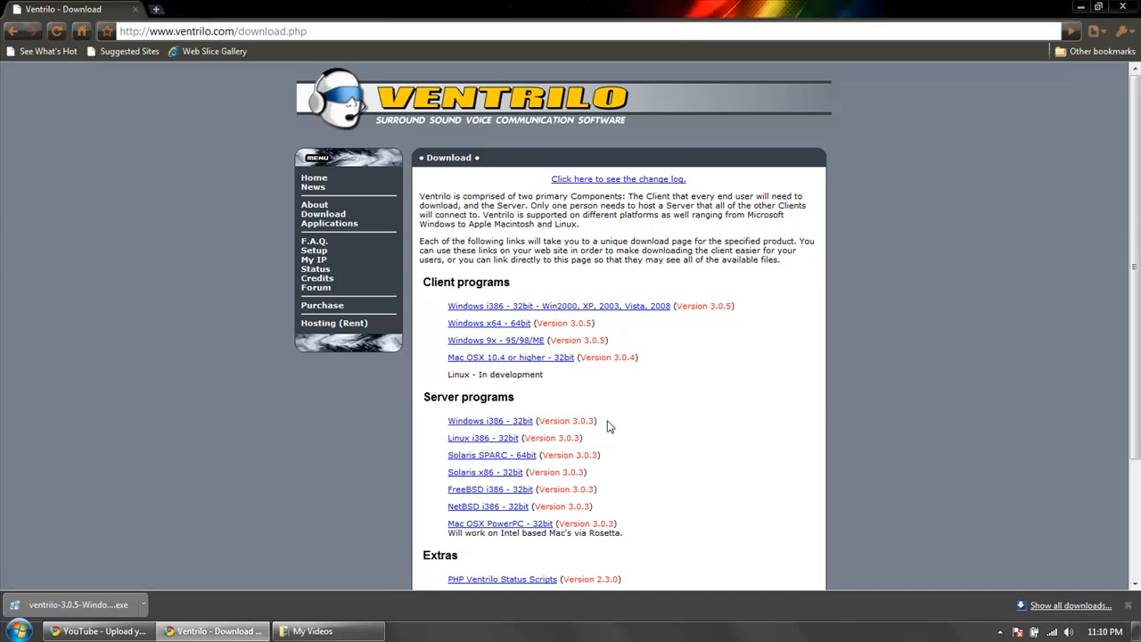
Close the Ventrilo download page's browser window and start the Ventrilo client.
click(1123, 6)
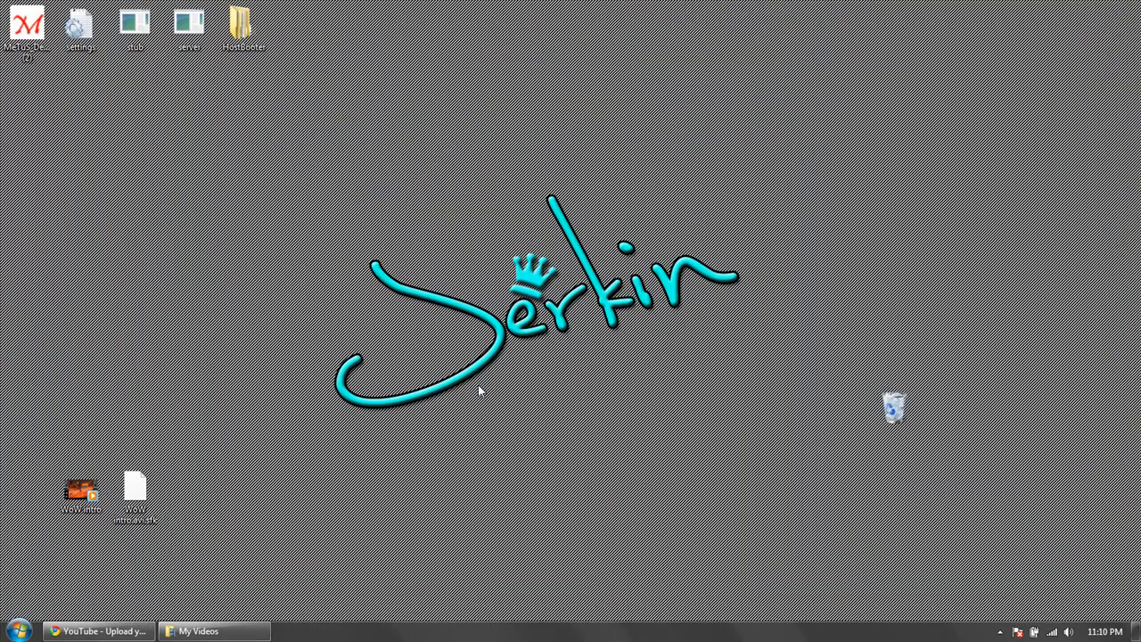
click(19, 632)
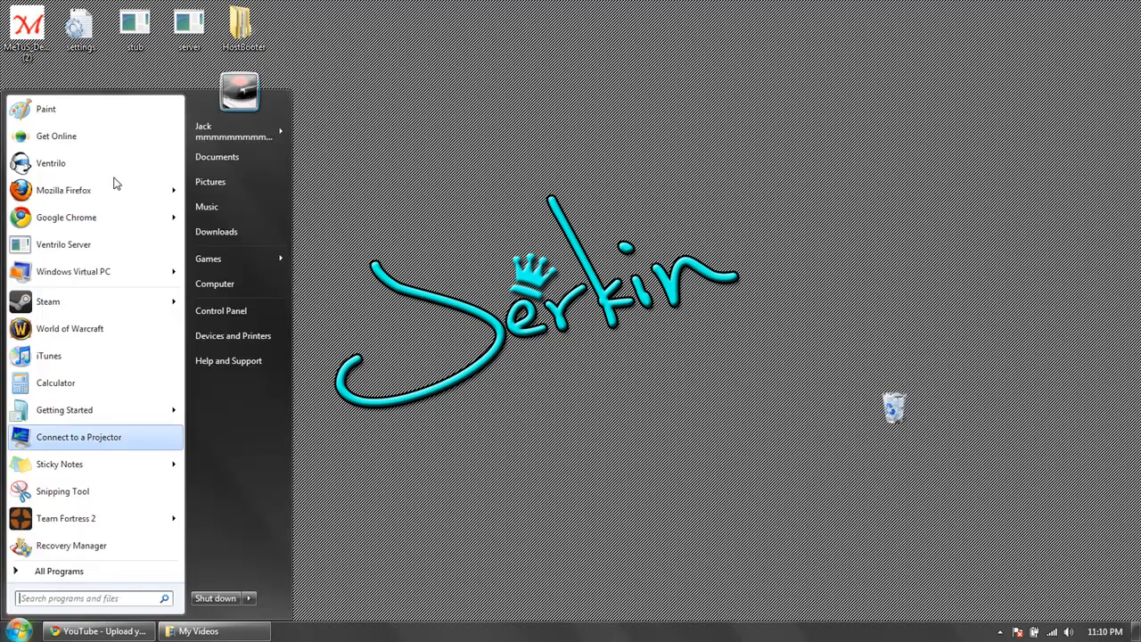
click(52, 173)
drag(753, 165, 739, 201)
Start the Ventrilo Server program alongside the client.
click(19, 632)
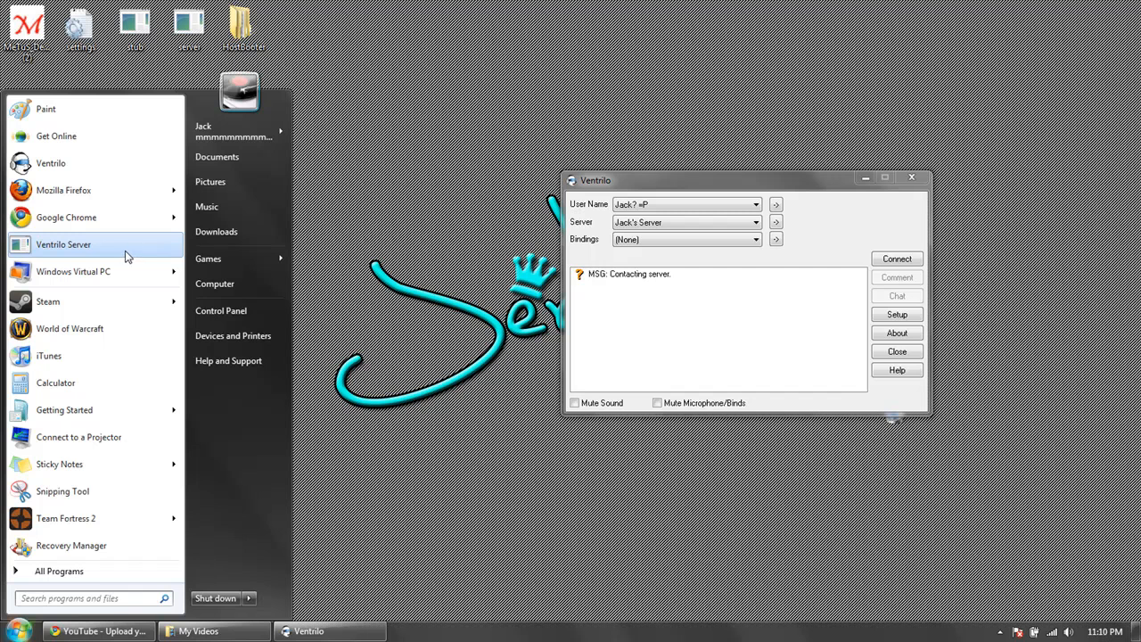
click(129, 255)
double_click(390, 120)
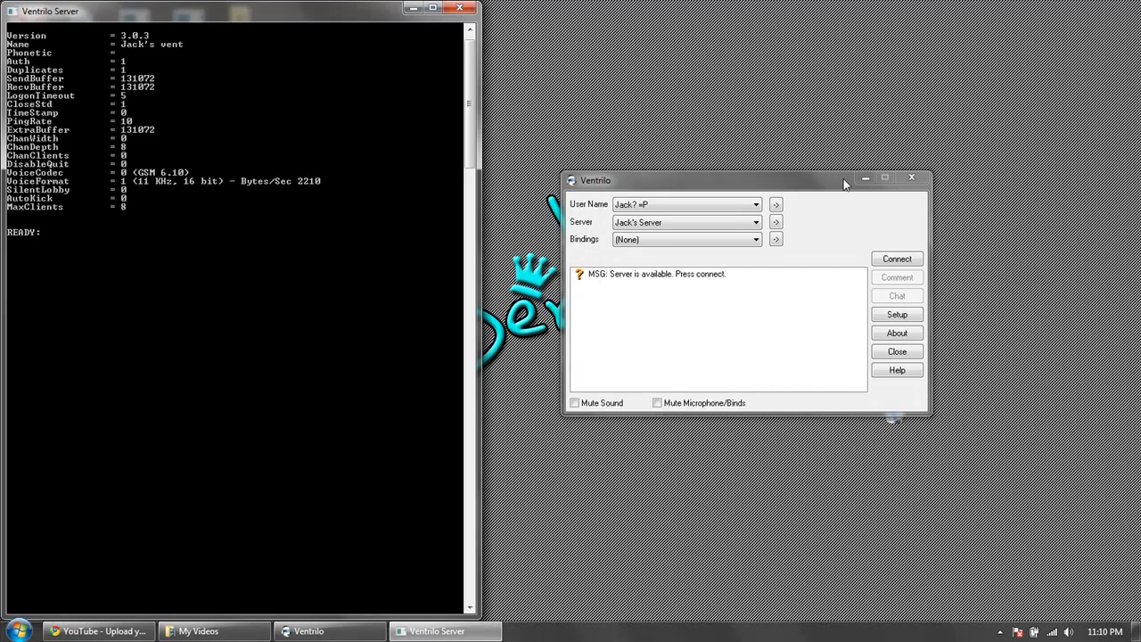
Separate the server and client windows on the desktop, minimizing the server so only the client stays open.
drag(797, 182, 693, 143)
drag(217, 17, 265, 108)
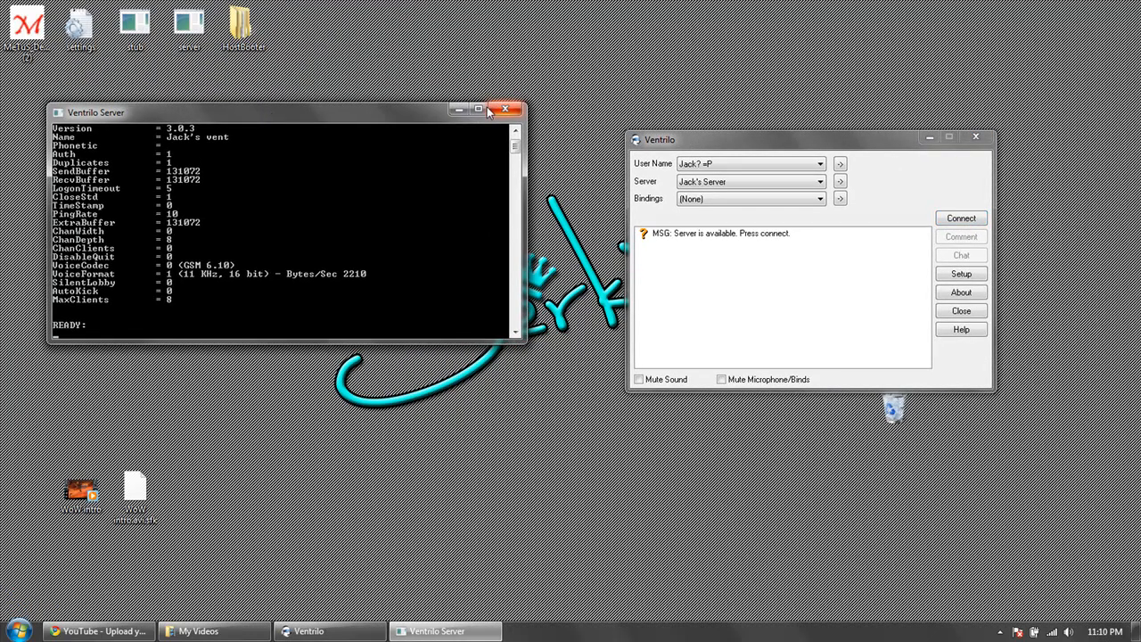
click(457, 110)
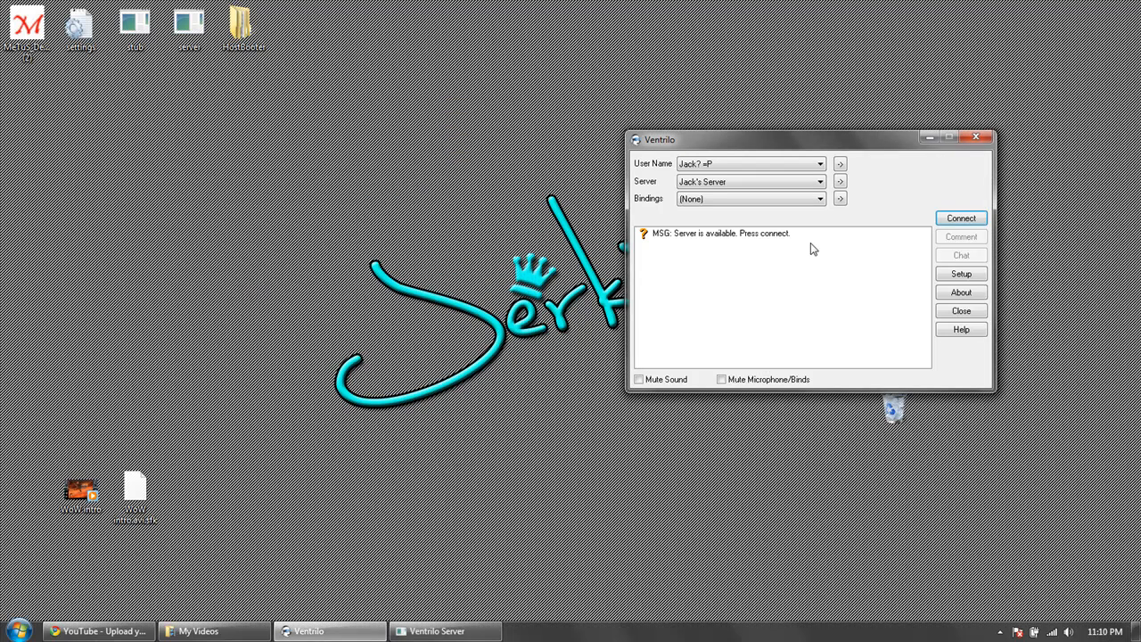
drag(721, 143, 645, 126)
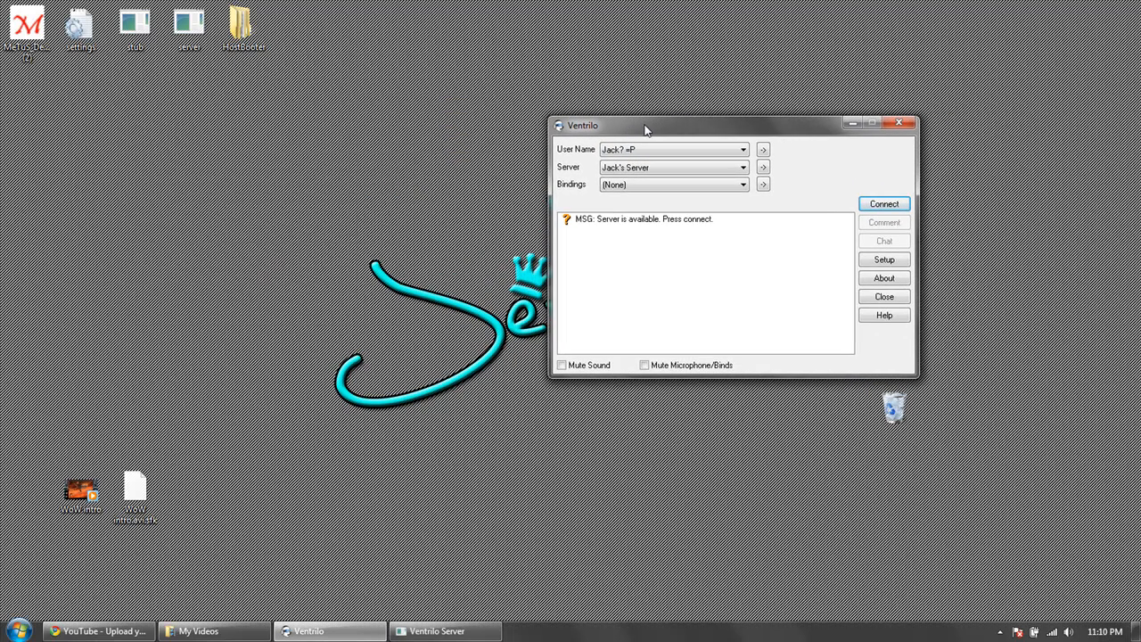
View the client's new-user form and bindings setup, cancelling both without making changes.
click(763, 150)
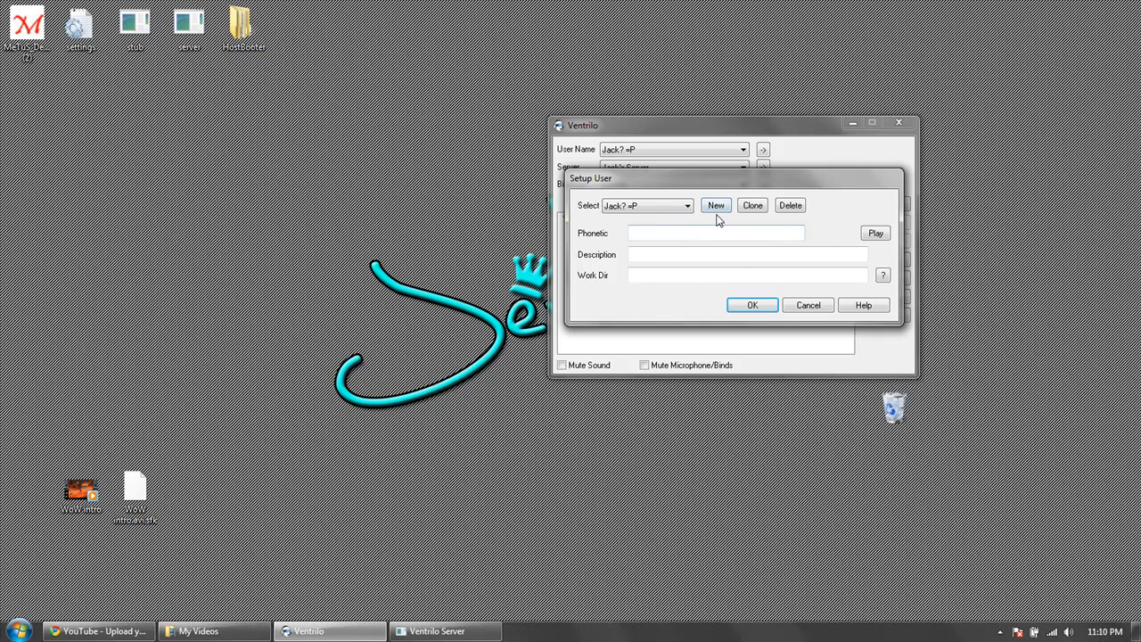
click(715, 208)
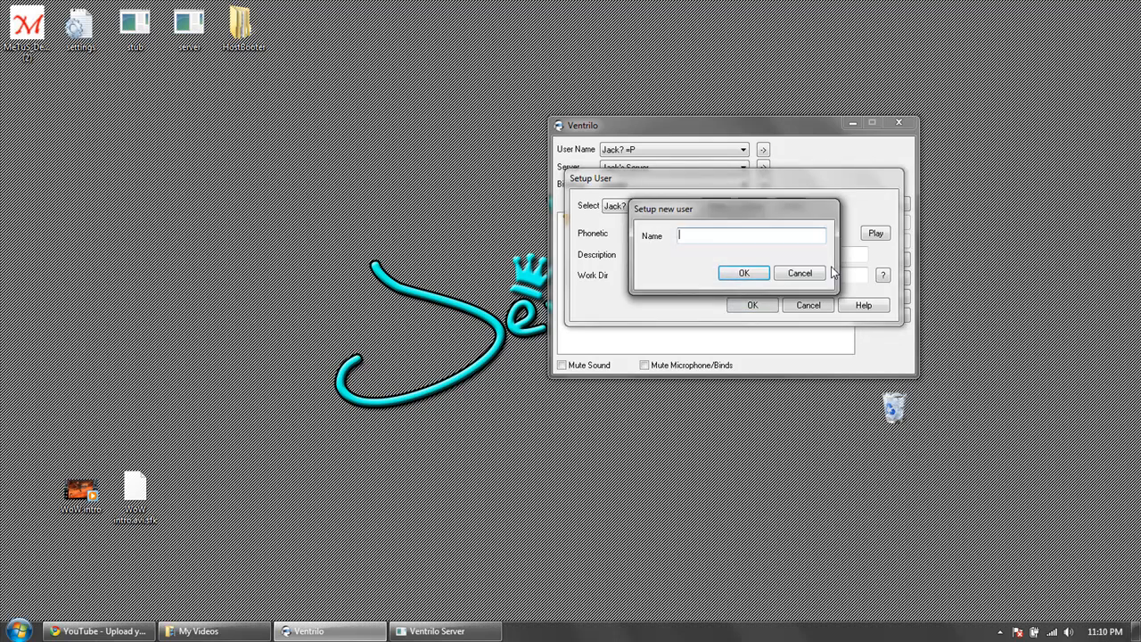
click(807, 274)
click(808, 305)
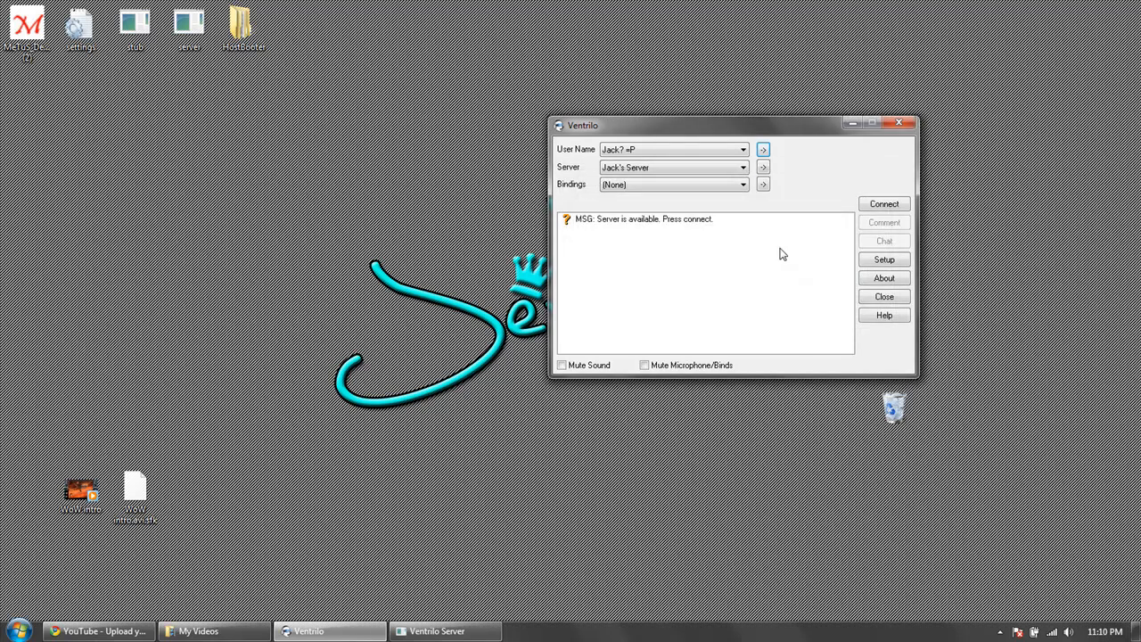
click(763, 185)
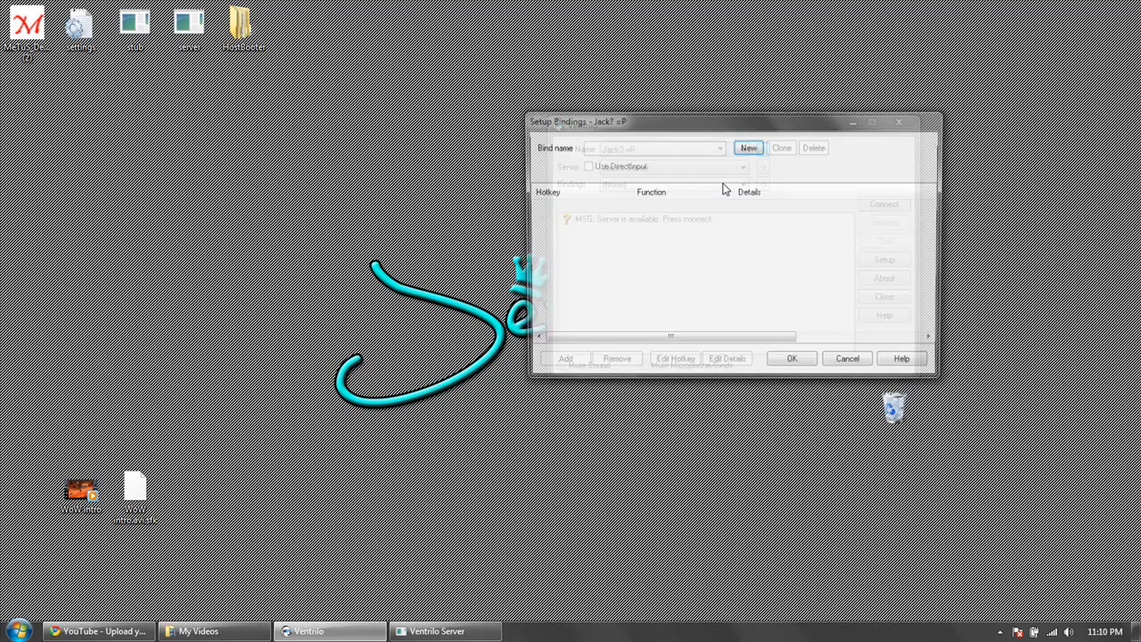
click(843, 364)
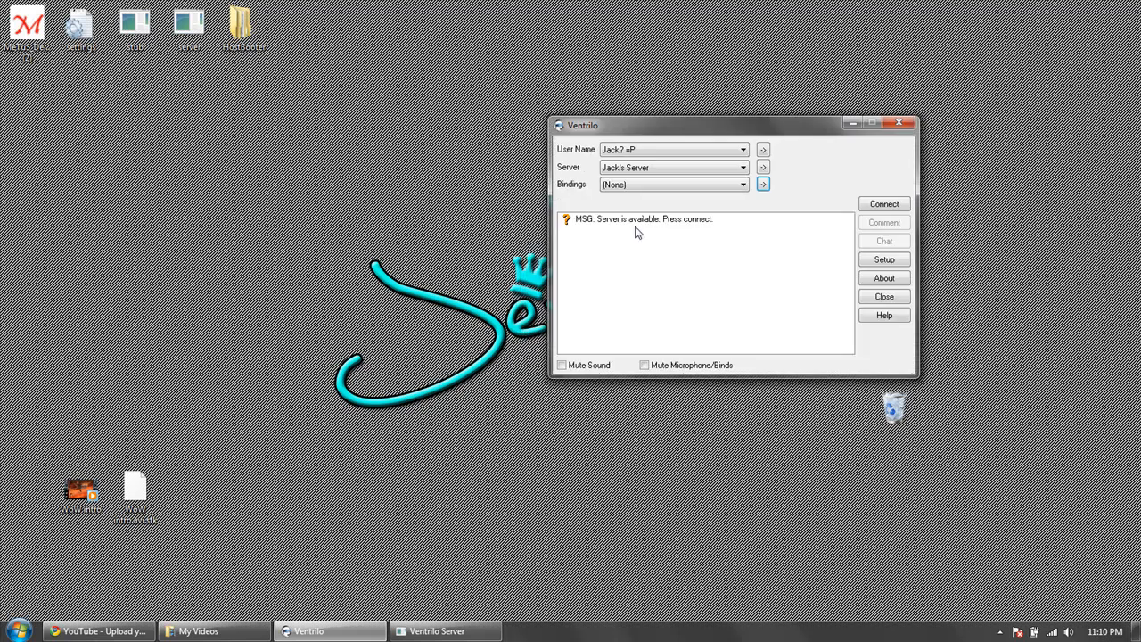
Open the connection editor for the selected server and enter localhost as its hostname.
click(763, 170)
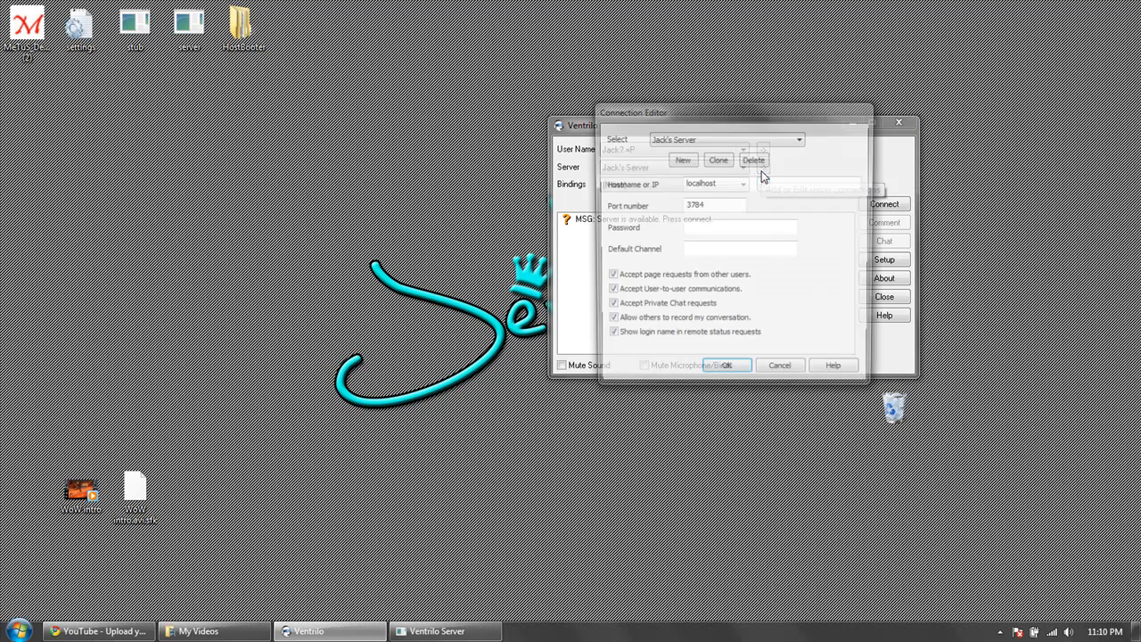
drag(700, 111, 326, 121)
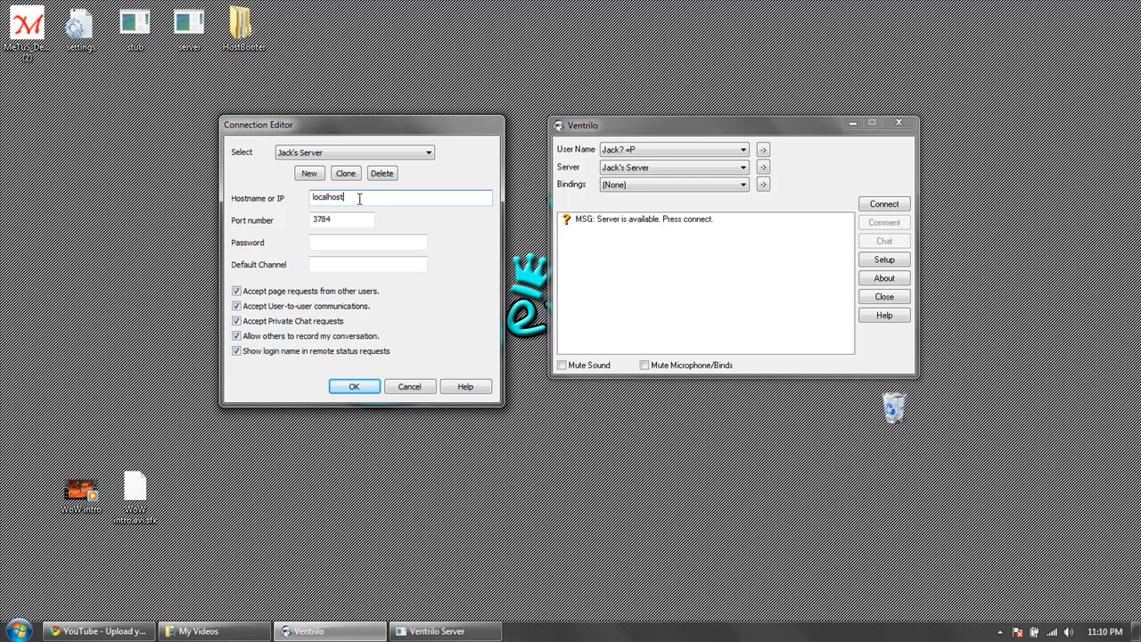
drag(361, 200, 266, 205)
key(BackSpace)
text(lo)
drag(367, 200, 290, 201)
click(391, 86)
drag(135, 247, 70, 296)
drag(59, 168, 93, 186)
drag(89, 210, 58, 283)
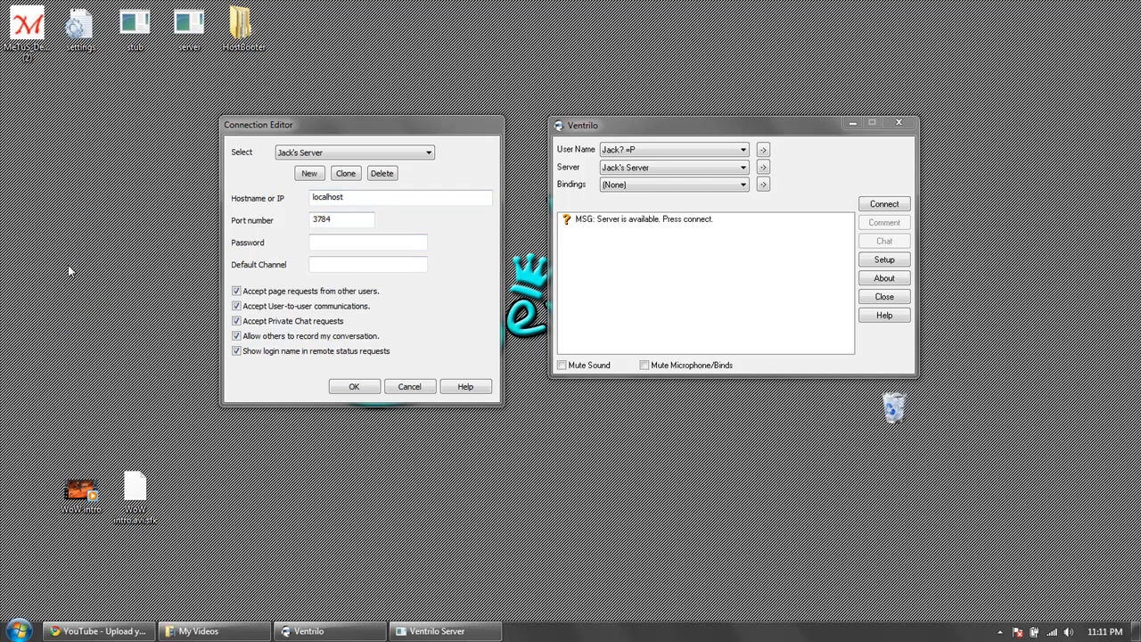
Examine the port number and password fields of the server connection.
click(347, 214)
drag(343, 221, 270, 231)
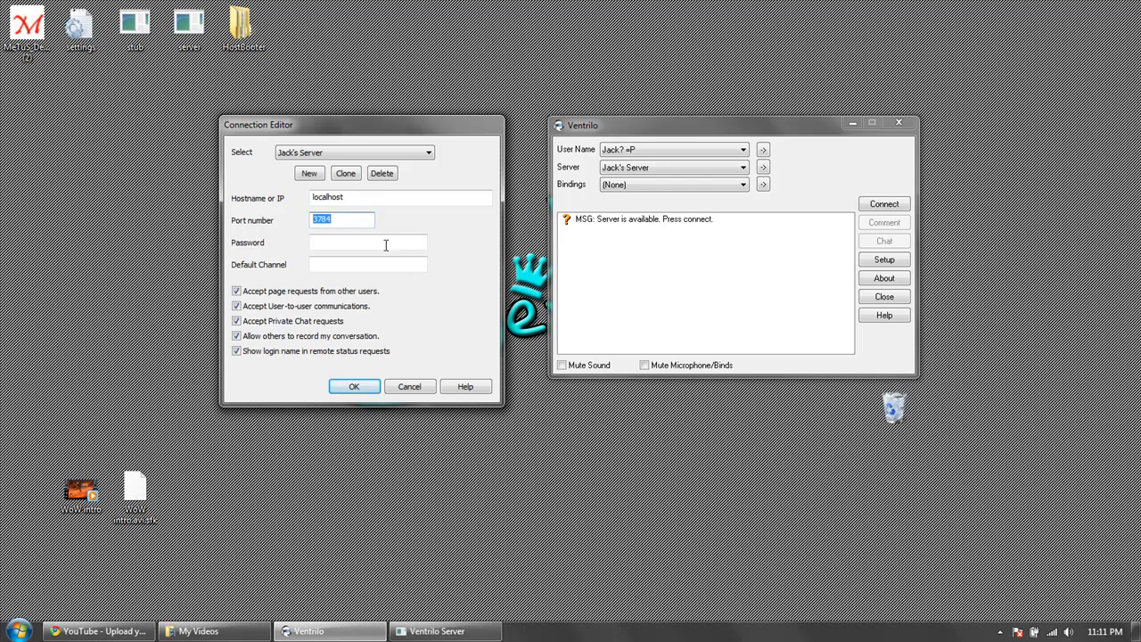
drag(368, 220, 312, 218)
click(333, 218)
drag(349, 220, 316, 219)
click(332, 219)
click(348, 241)
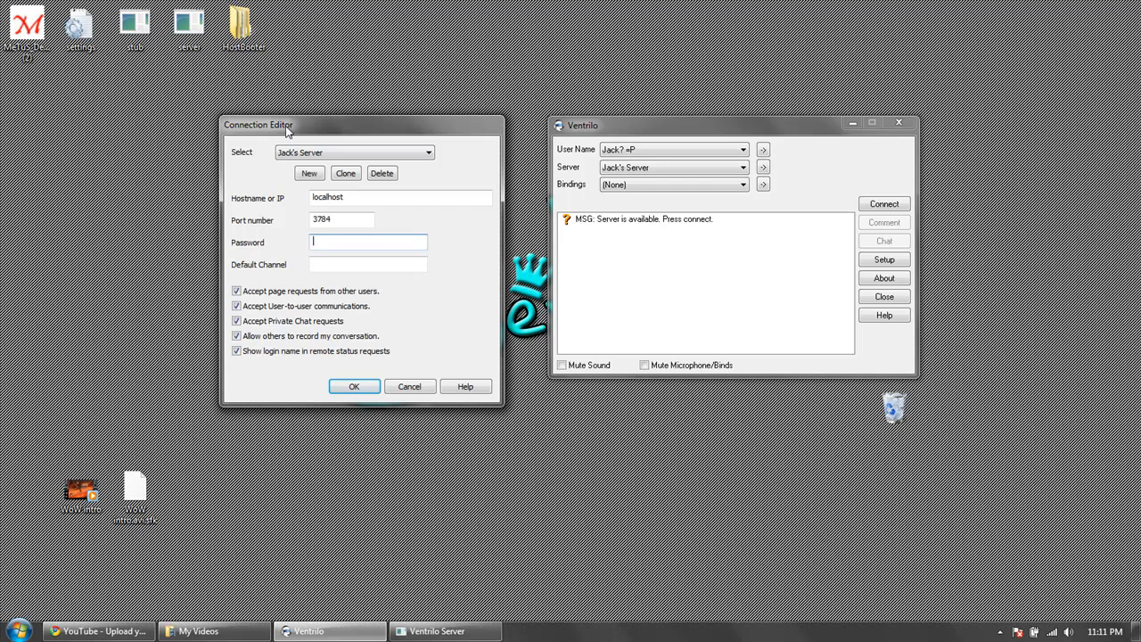
key(super)
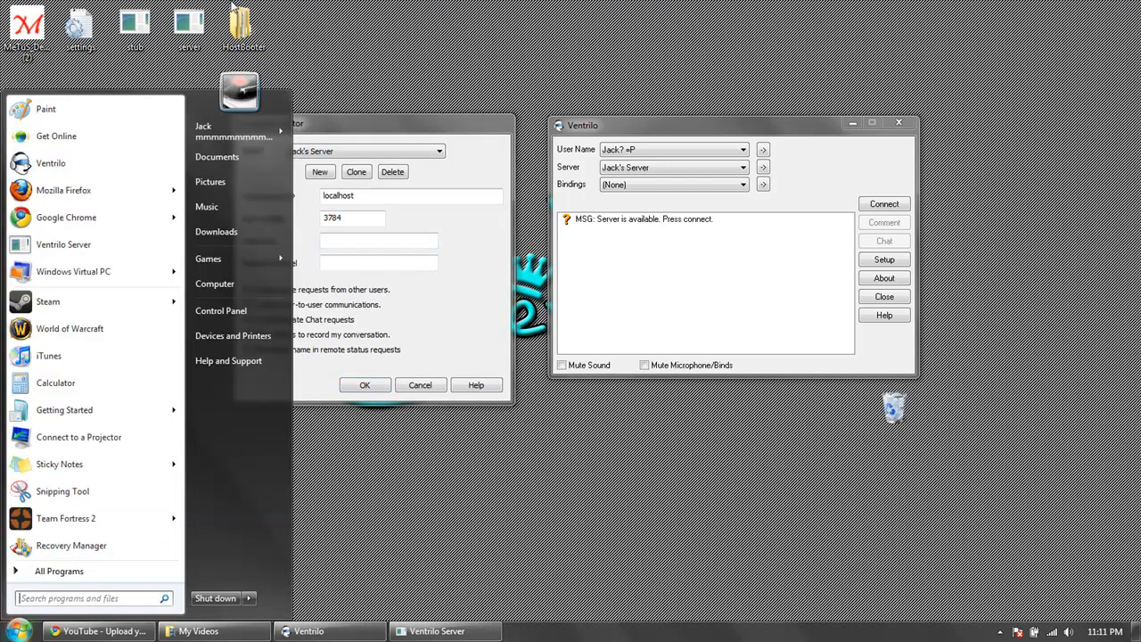
click(356, 74)
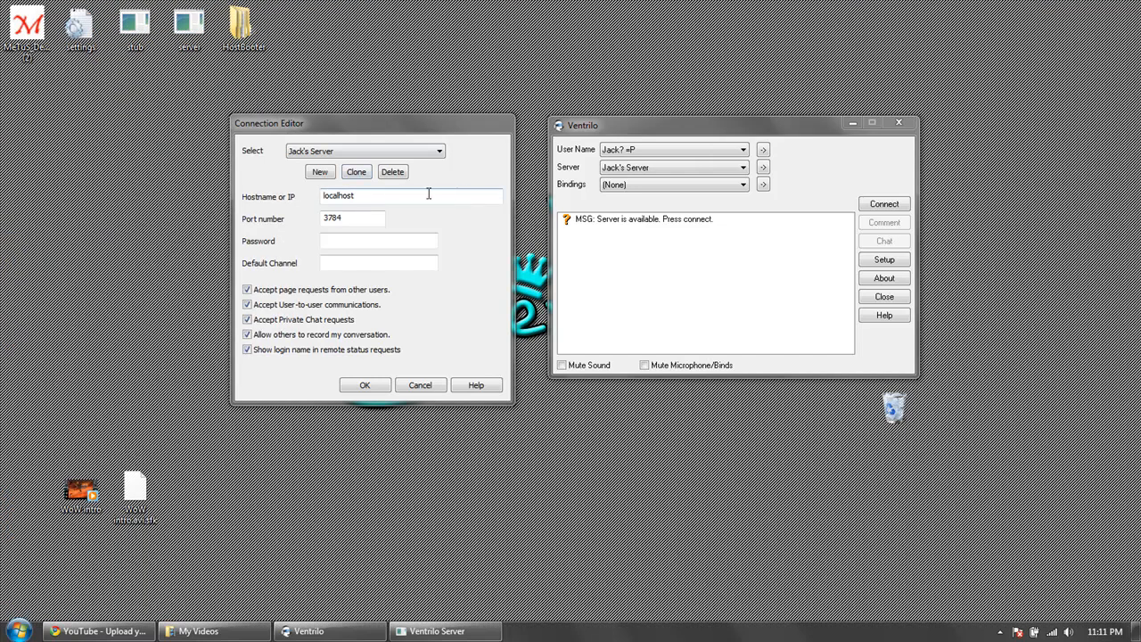
click(373, 199)
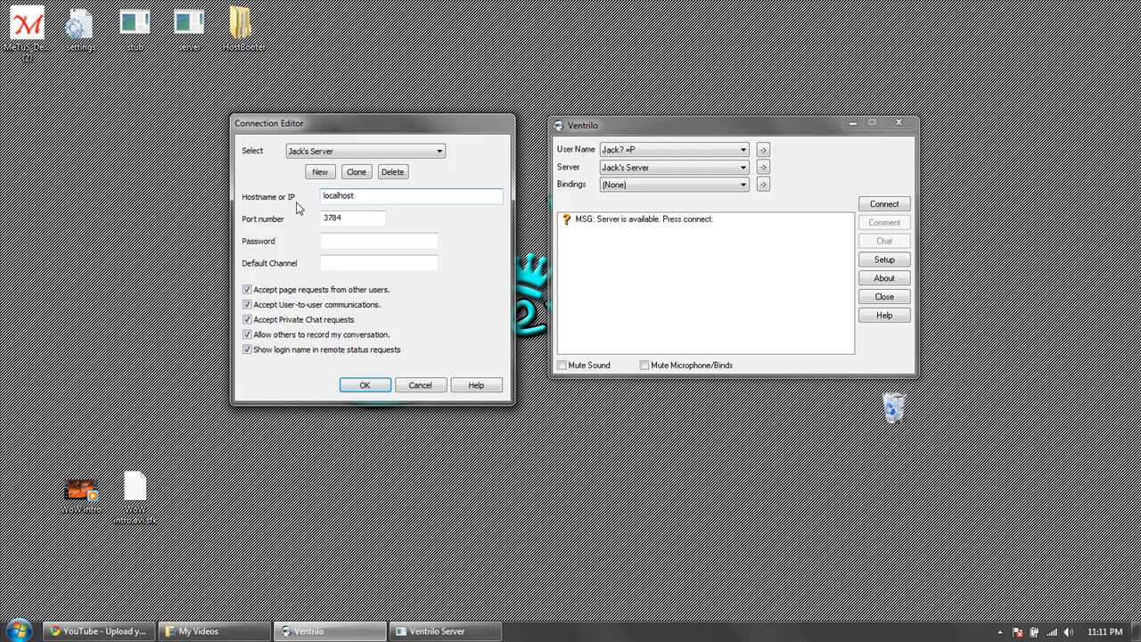
click(358, 218)
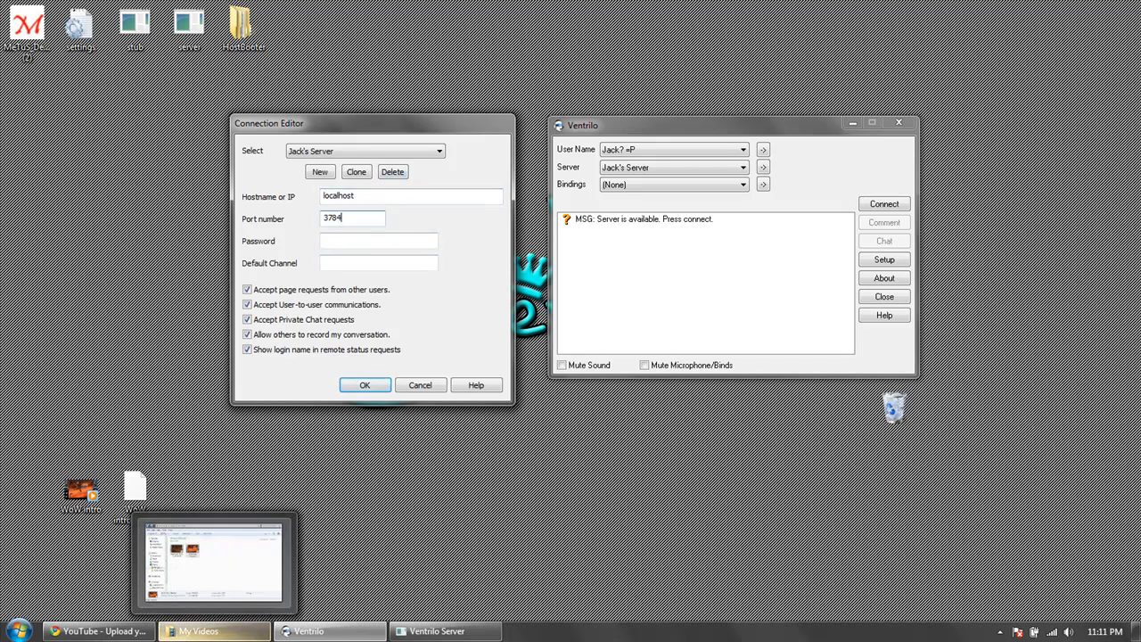
Switch to the Chrome window showing the YouTube video upload page.
click(20, 632)
click(55, 632)
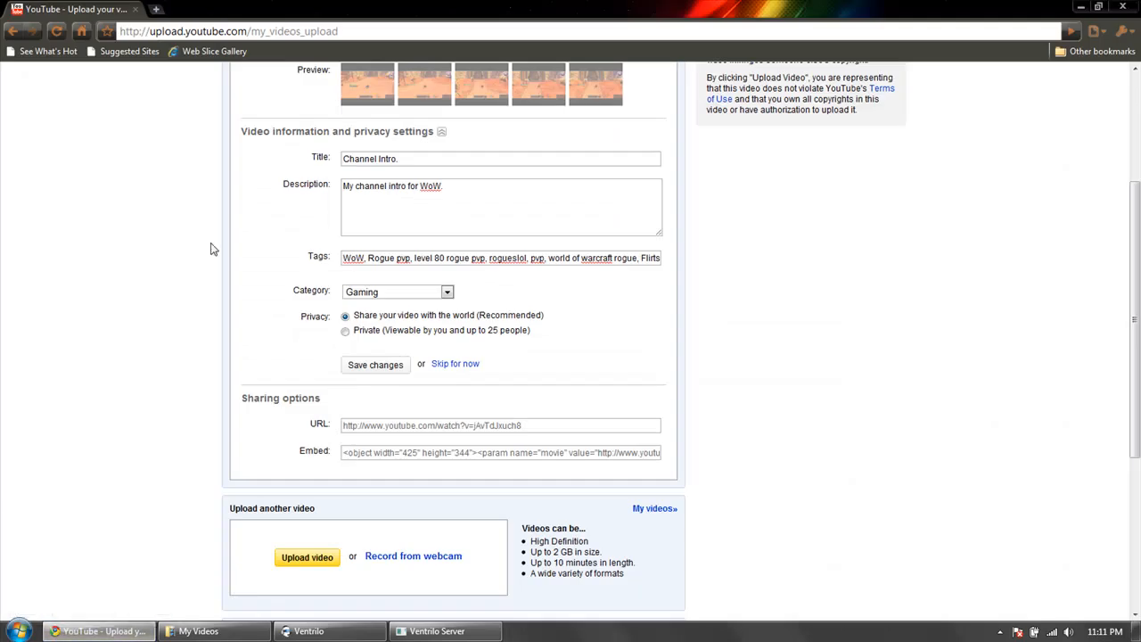
Open a blank browser tab, and run ipconfig /all in a Command Prompt window.
click(156, 9)
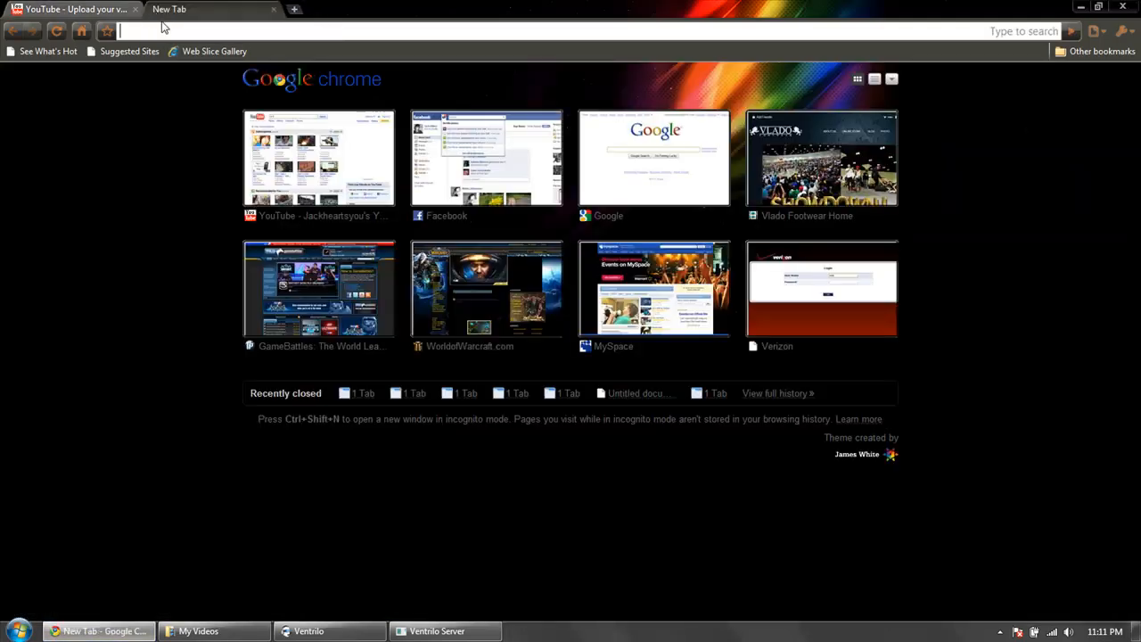
key(super)
text(cmd)
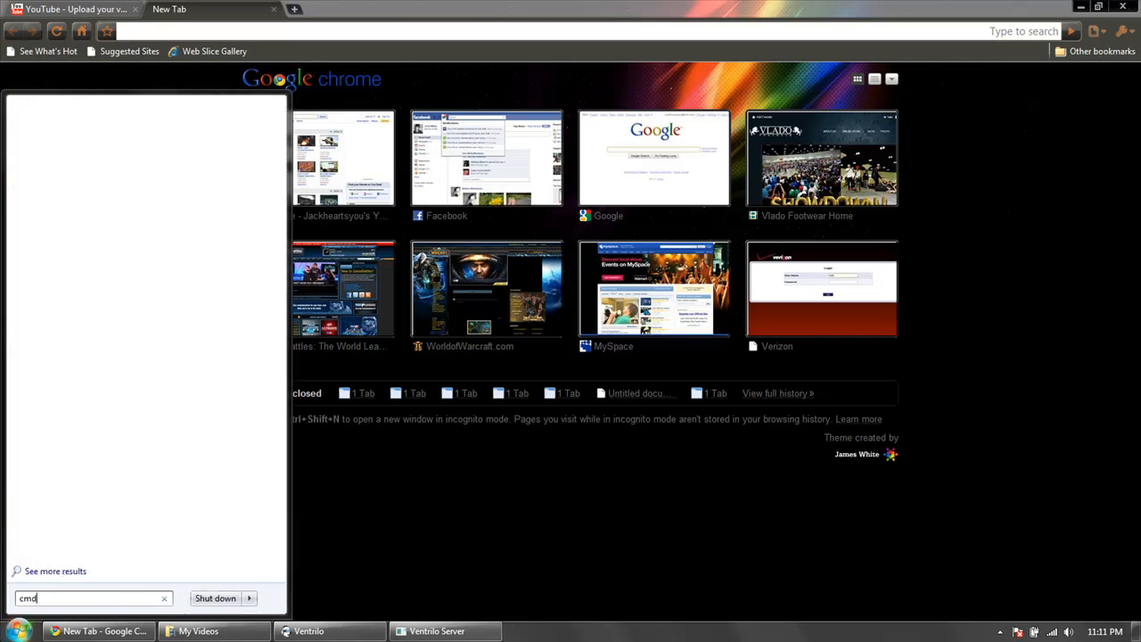
key(Return)
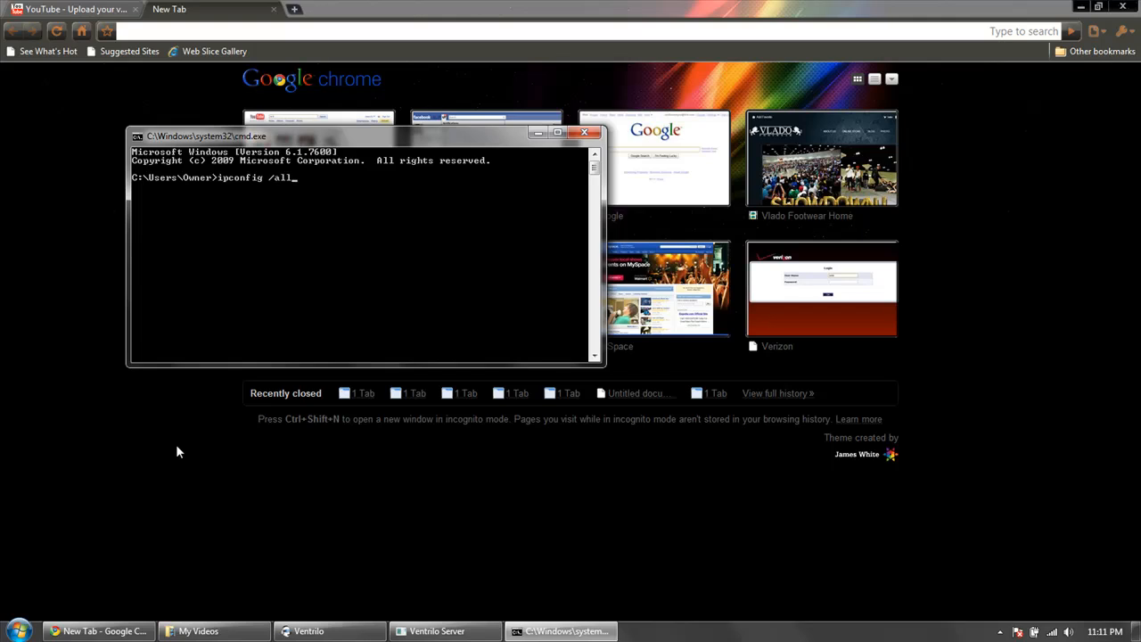
key(Return)
Examine the ipconfig output for the wireless adapter's IPv4 address and default gateway.
scroll(326, 335, up, 15)
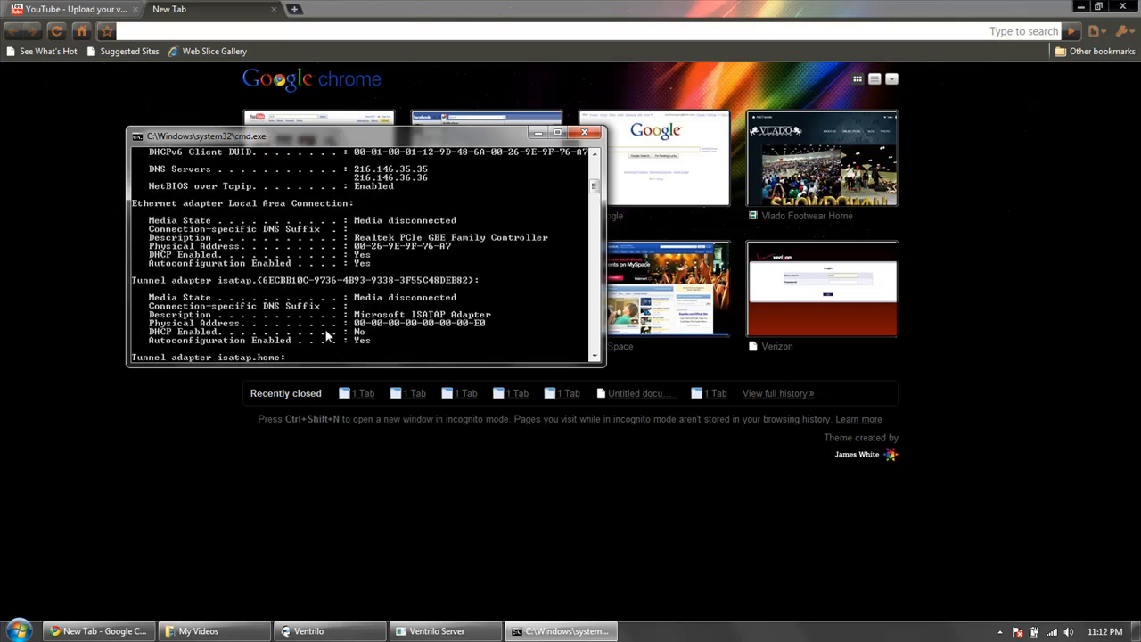
scroll(326, 336, up, 1)
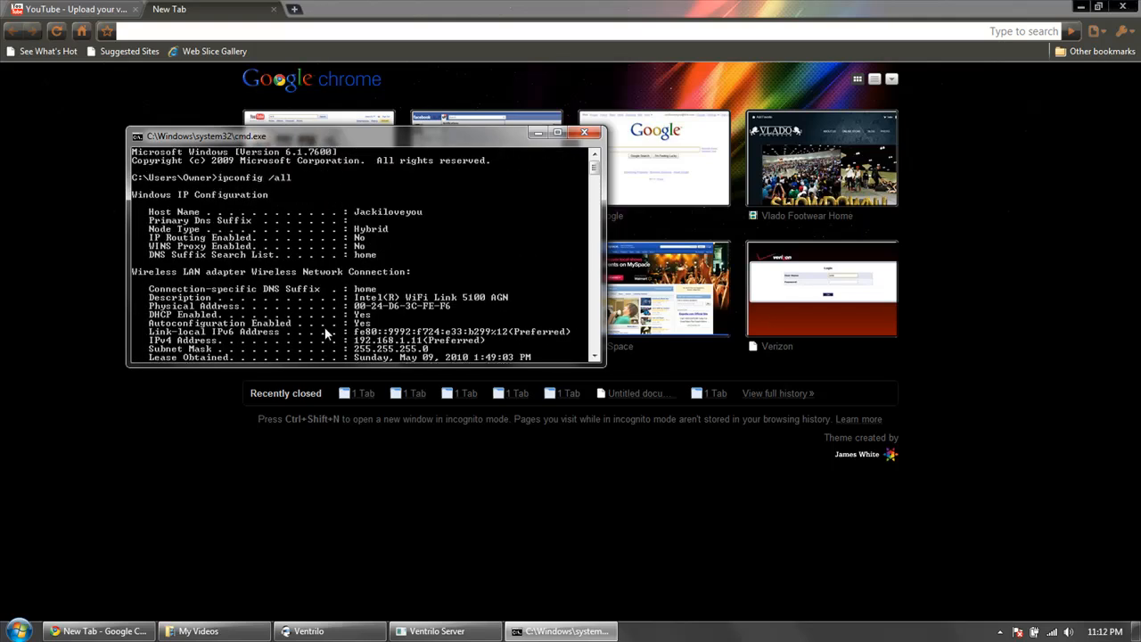
scroll(326, 335, down, 7)
scroll(327, 335, down, 4)
scroll(328, 318, up, 12)
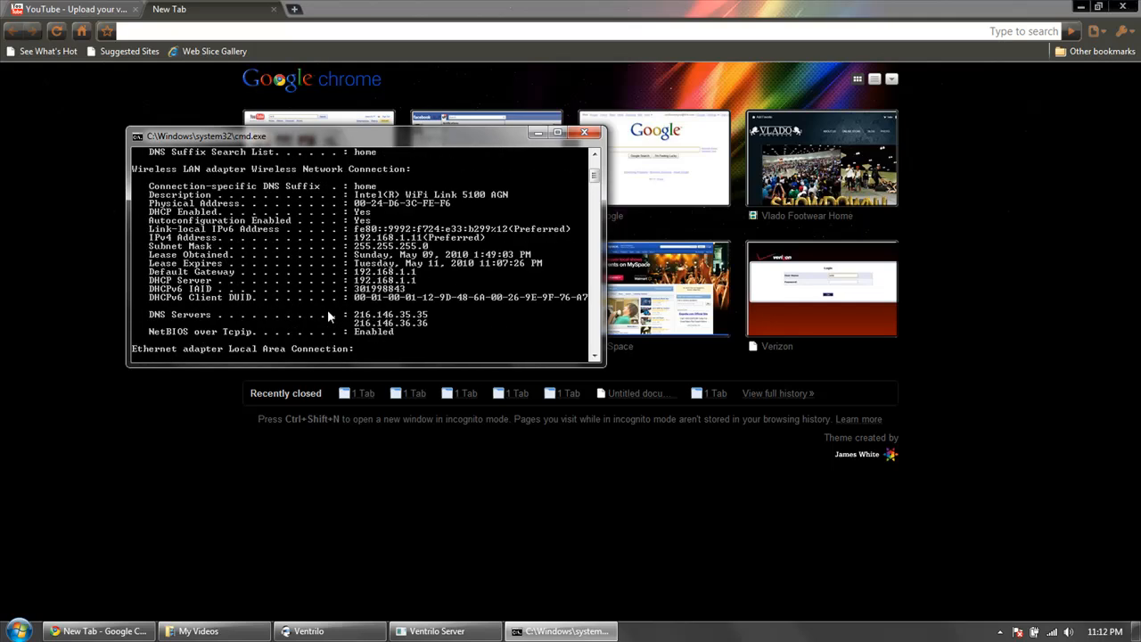
scroll(327, 312, up, 3)
scroll(318, 295, down, 9)
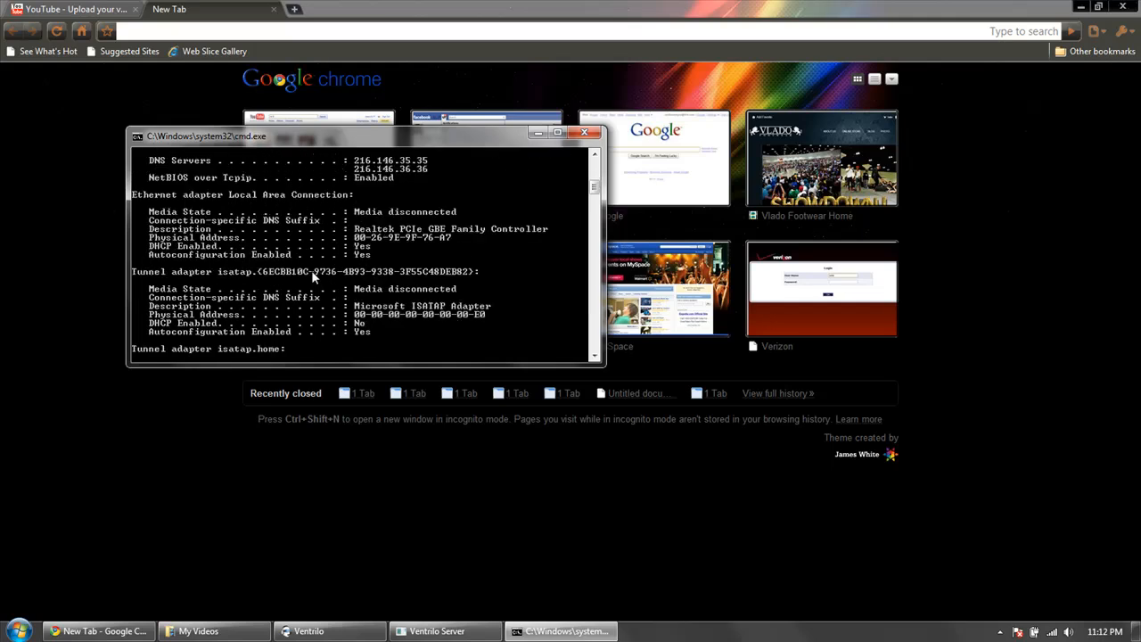
scroll(311, 271, up, 10)
scroll(308, 311, down, 2)
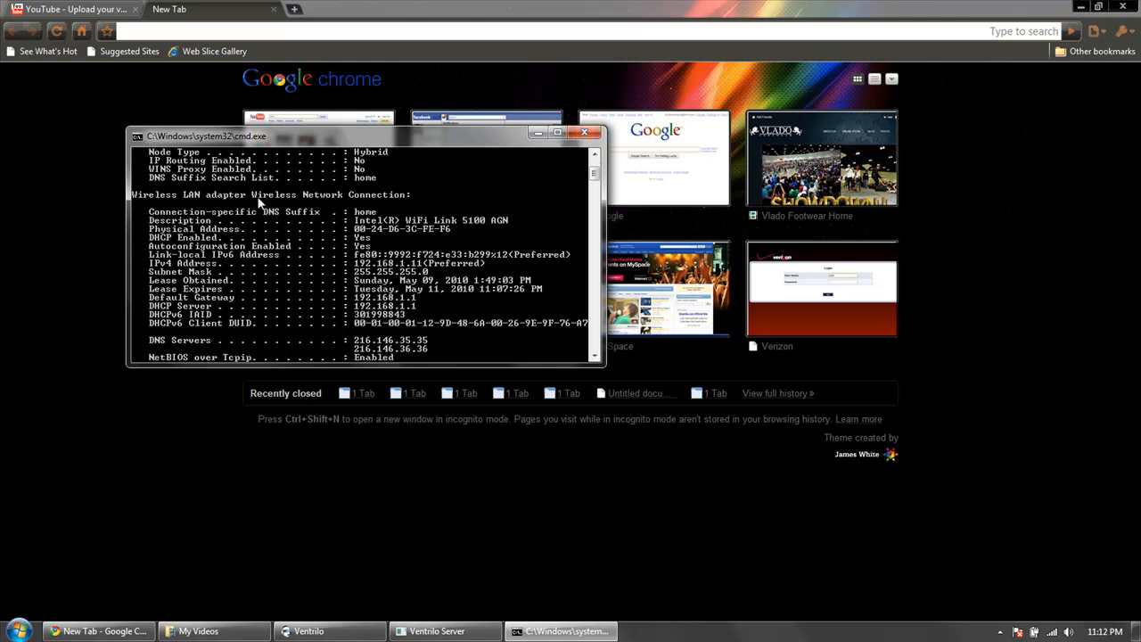
Close the Command Prompt and log in to the router page at 192.168.1.1 as admin with the router password.
click(584, 133)
text(192.)
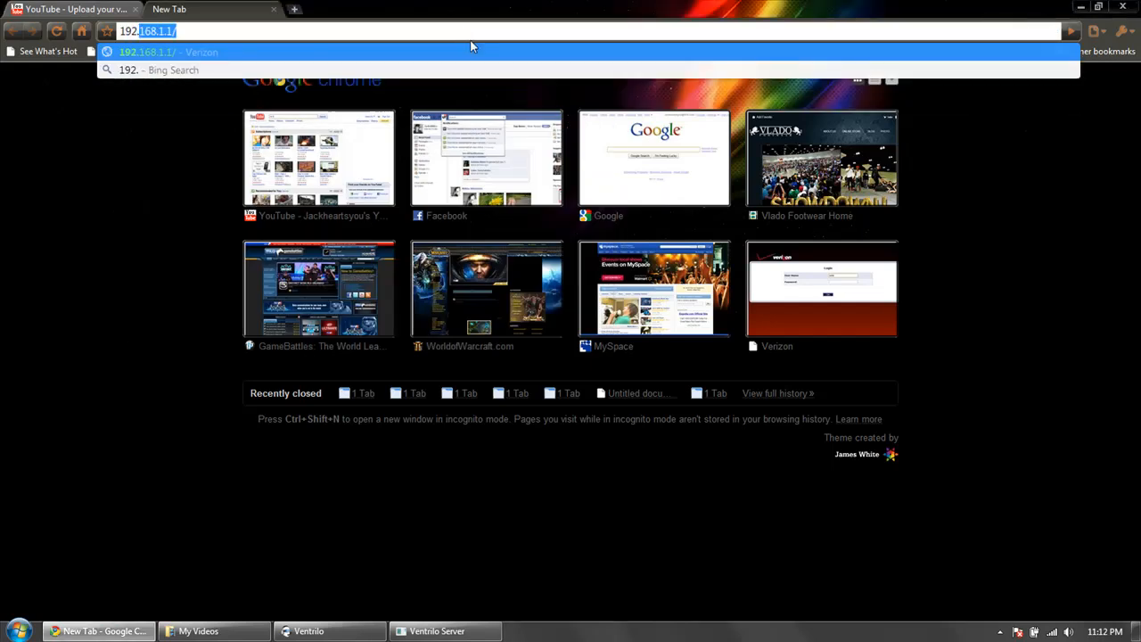
key(Return)
text(admin)
key(Tab)
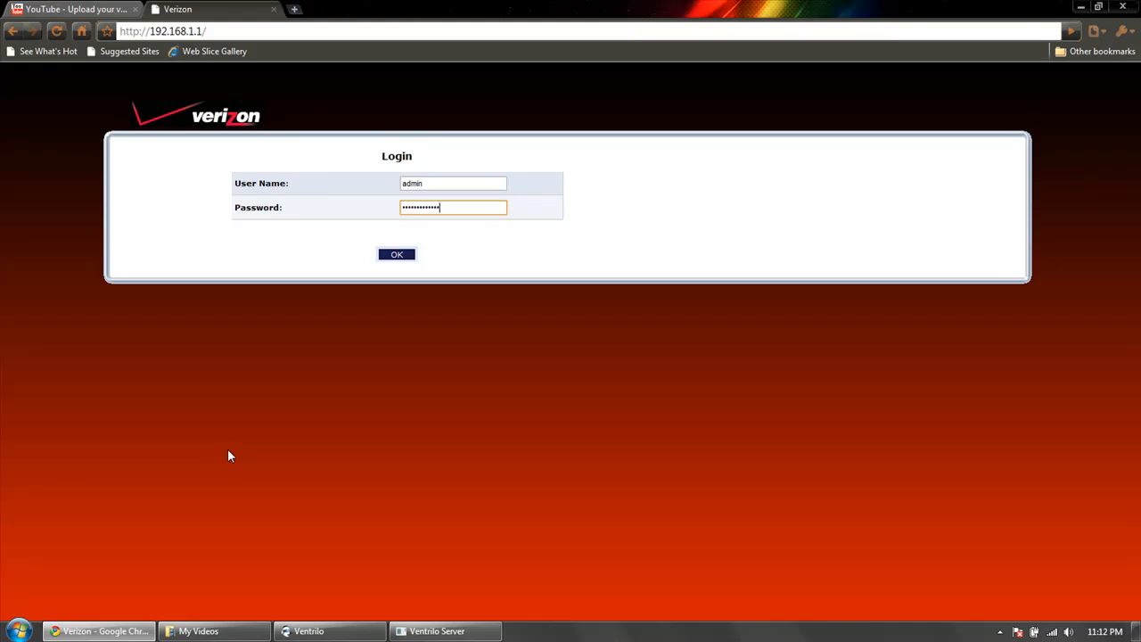
key(Return)
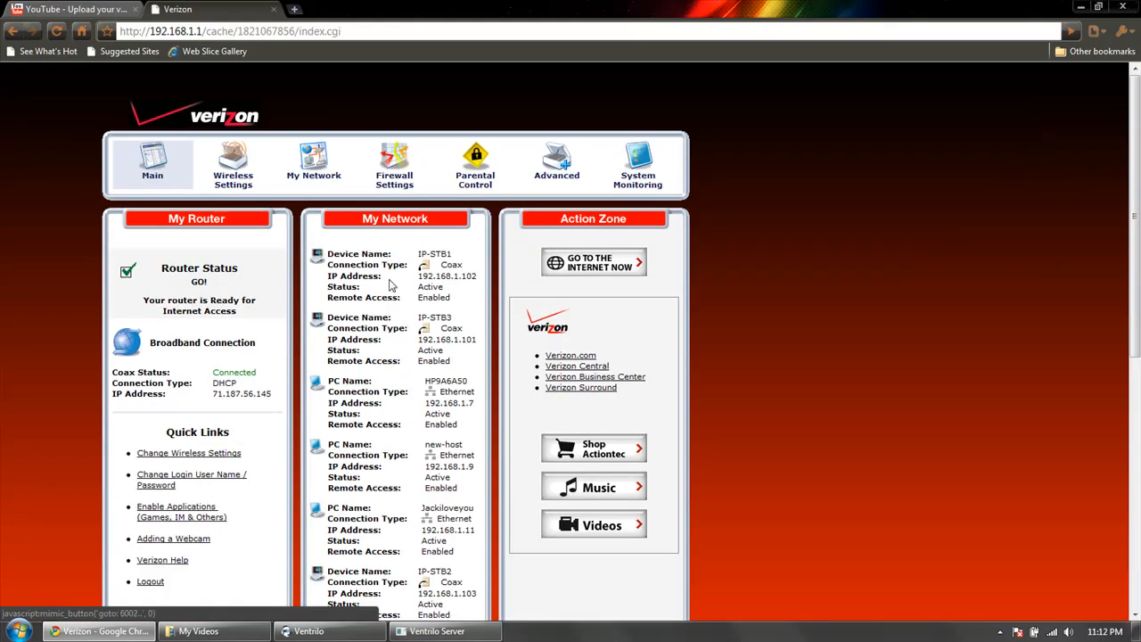
Open the port forwarding page of the router's firewall settings, accepting the configuration warning.
scroll(433, 225, down, 5)
scroll(579, 267, up, 5)
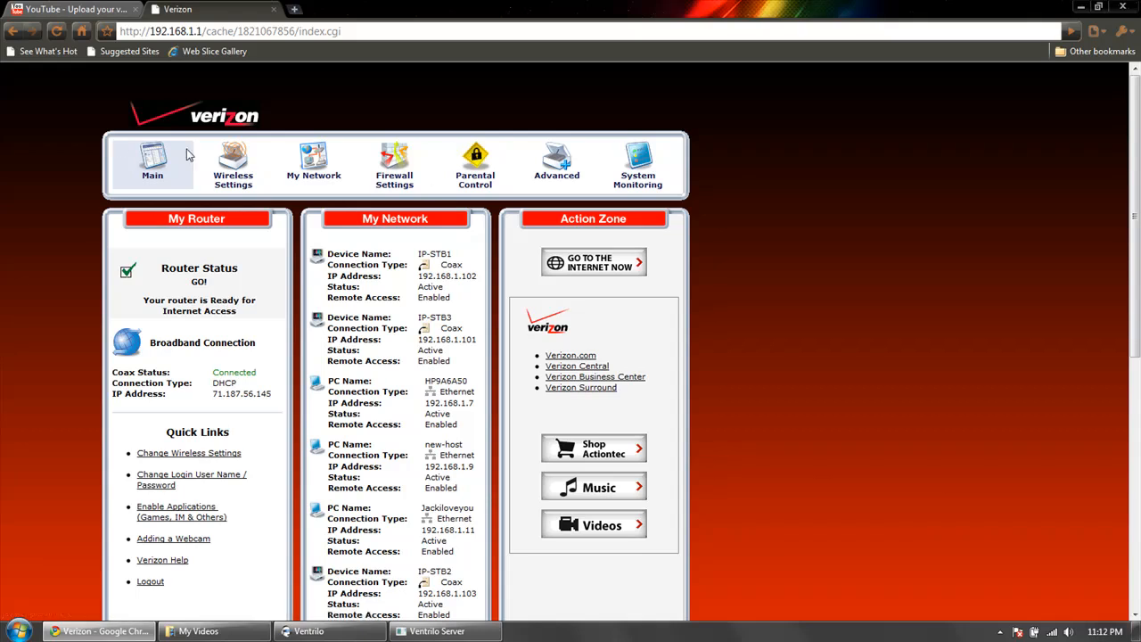
click(392, 165)
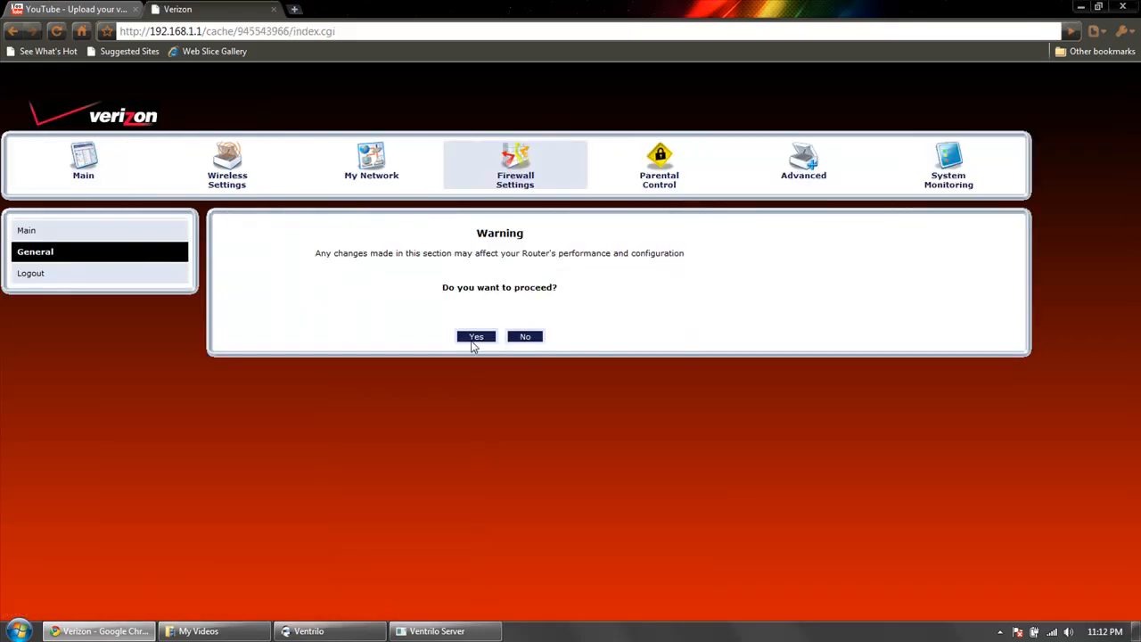
click(474, 341)
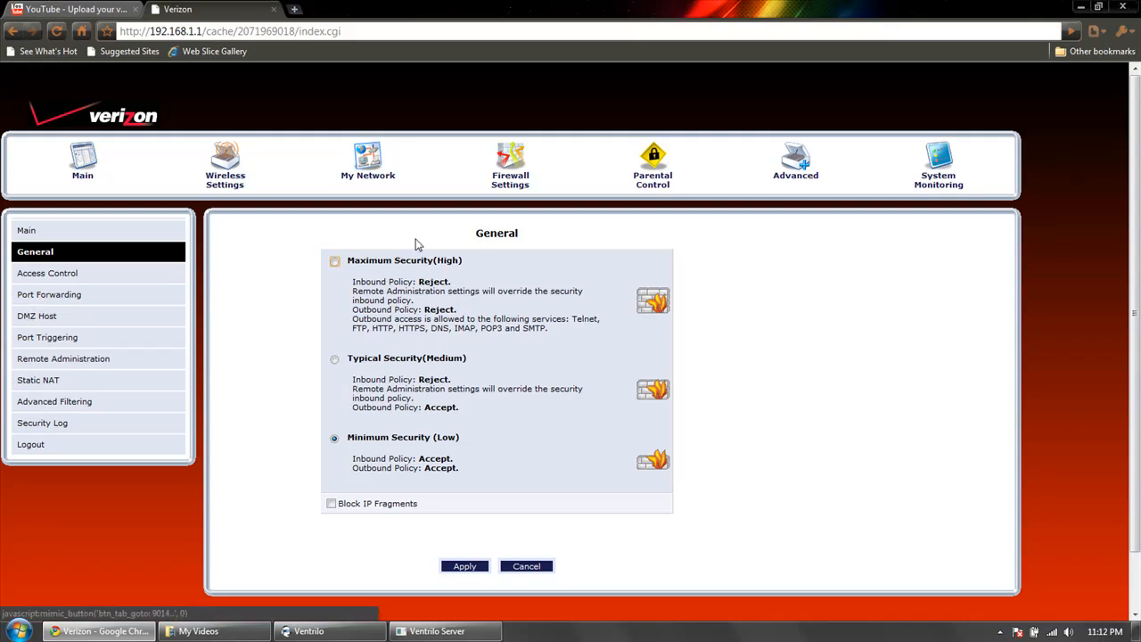
click(51, 297)
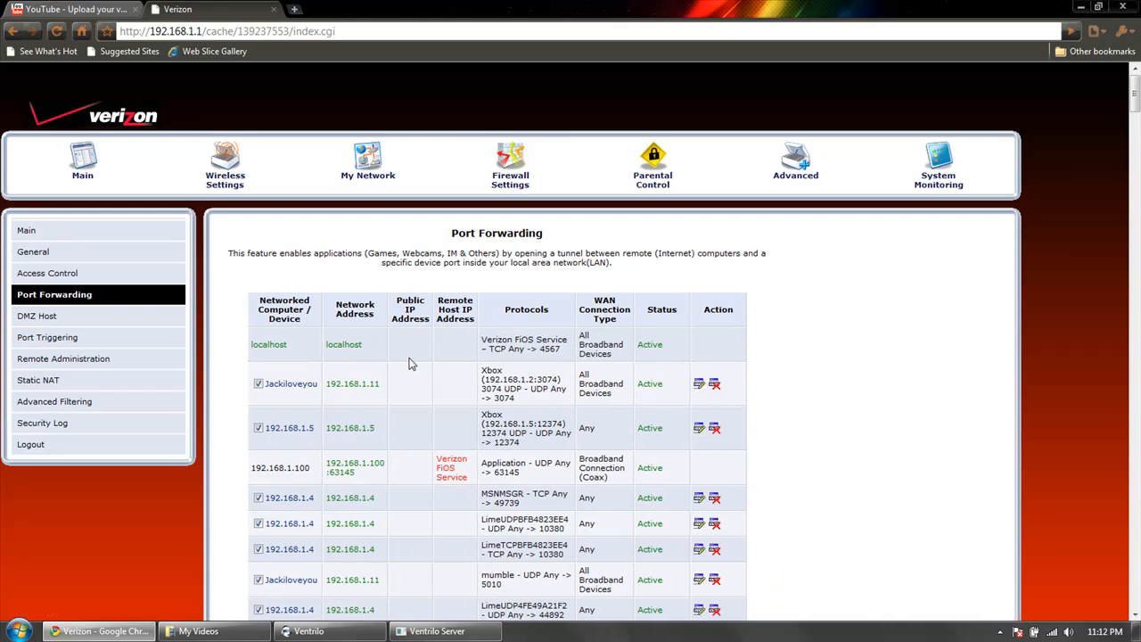
Read the port forwarding description and look through the list of existing rules.
drag(247, 254, 365, 246)
click(533, 254)
drag(558, 254, 595, 256)
click(575, 259)
click(624, 258)
scroll(729, 267, down, 20)
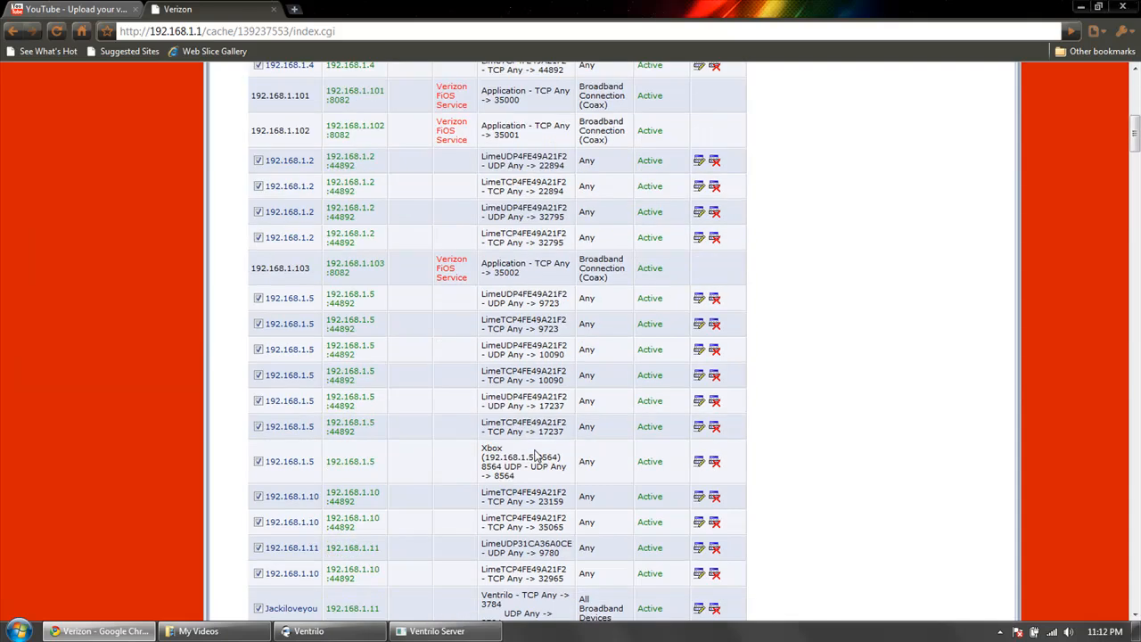
scroll(532, 451, down, 15)
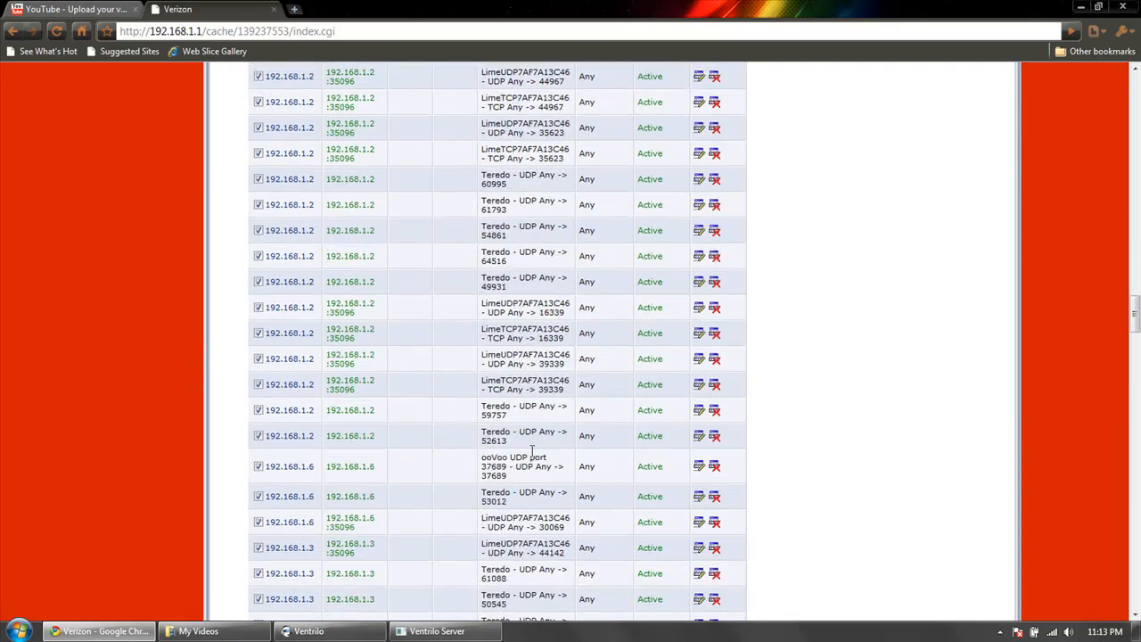
scroll(530, 452, down, 15)
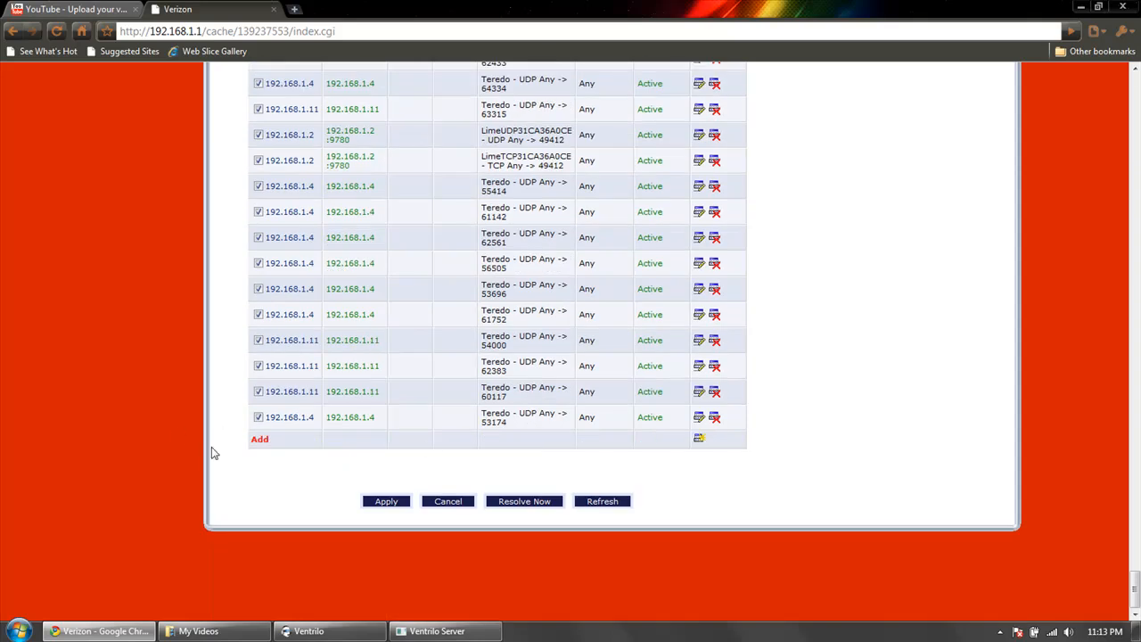
Start a new port forwarding rule and choose Jackiloveyou as its networked computer.
click(260, 440)
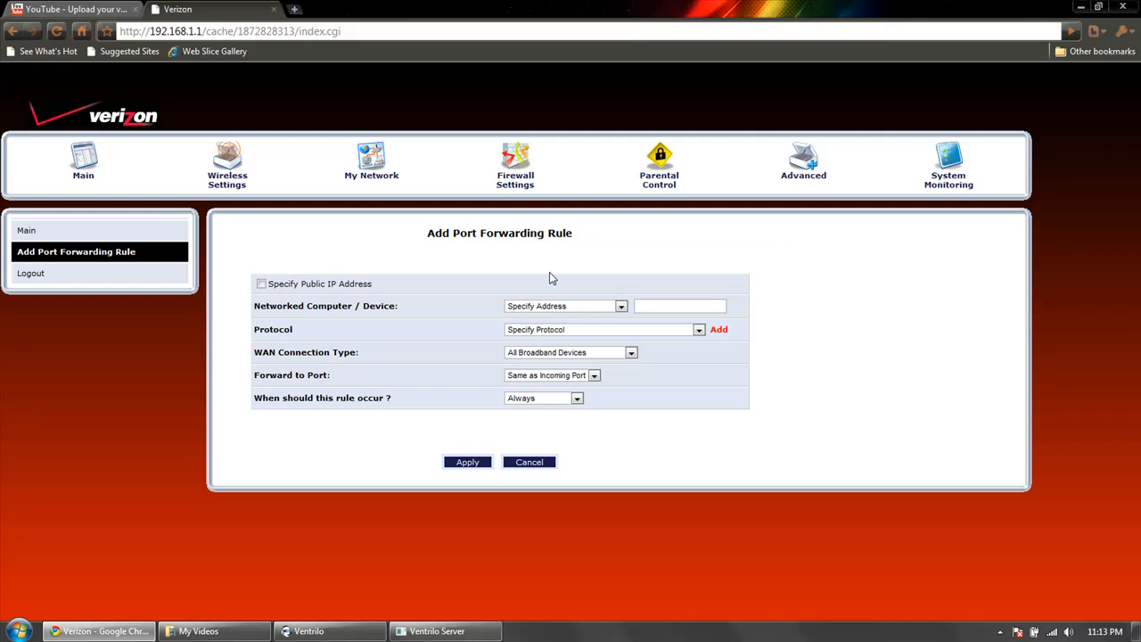
click(535, 307)
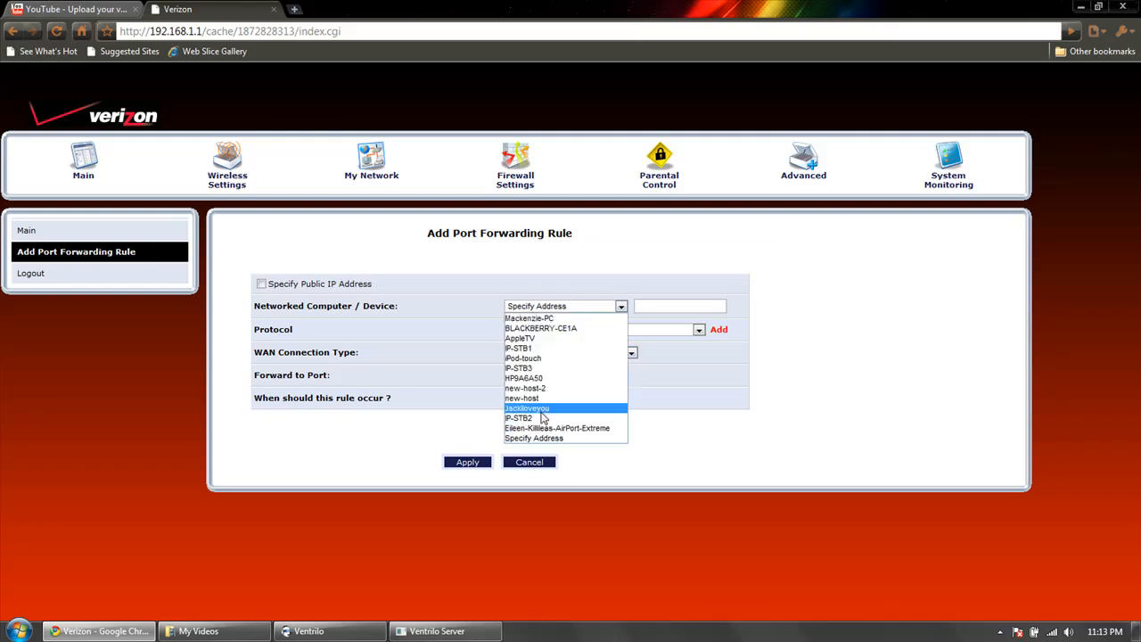
click(541, 409)
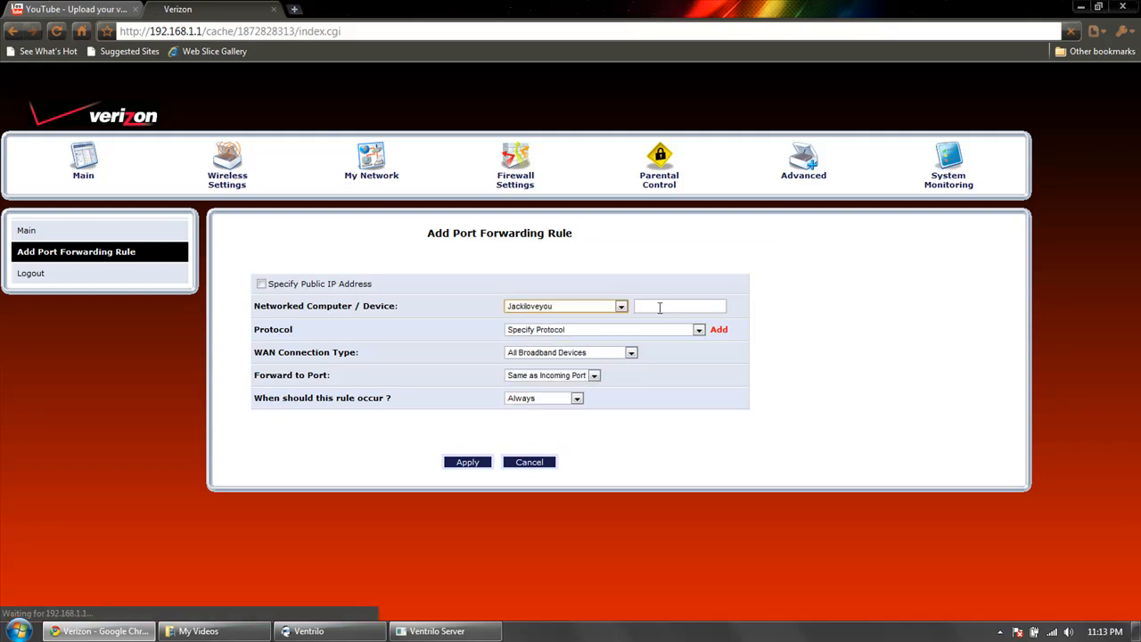
Add the predefined Ventrilo protocol to the port forwarding rule, and remove it again.
click(623, 333)
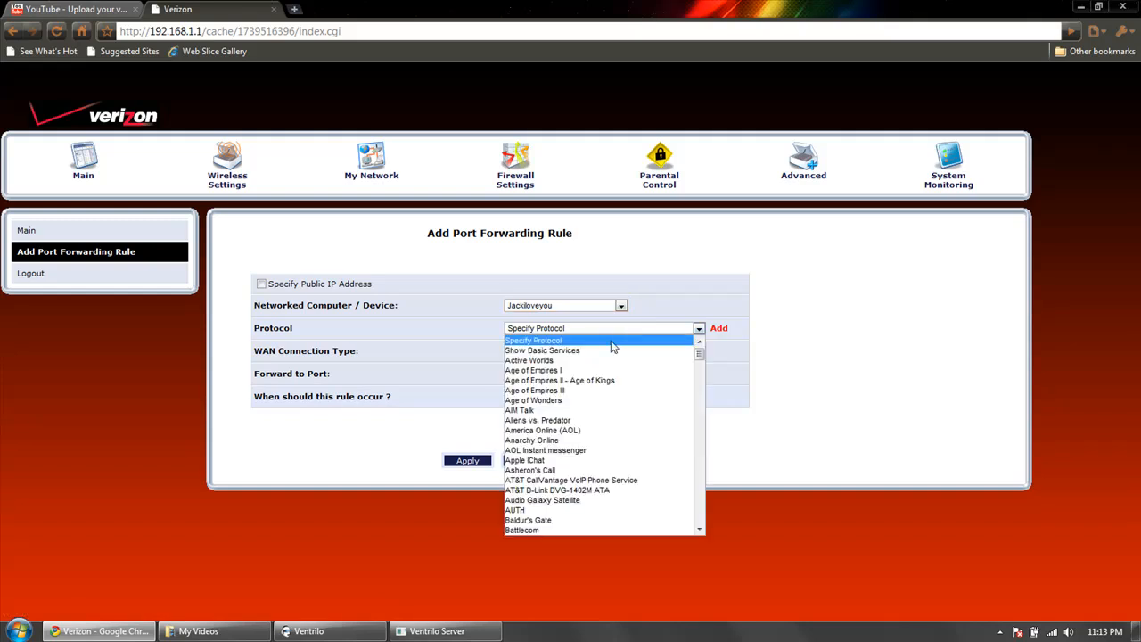
scroll(579, 401, down, 10)
scroll(530, 423, down, 20)
scroll(532, 423, down, 5)
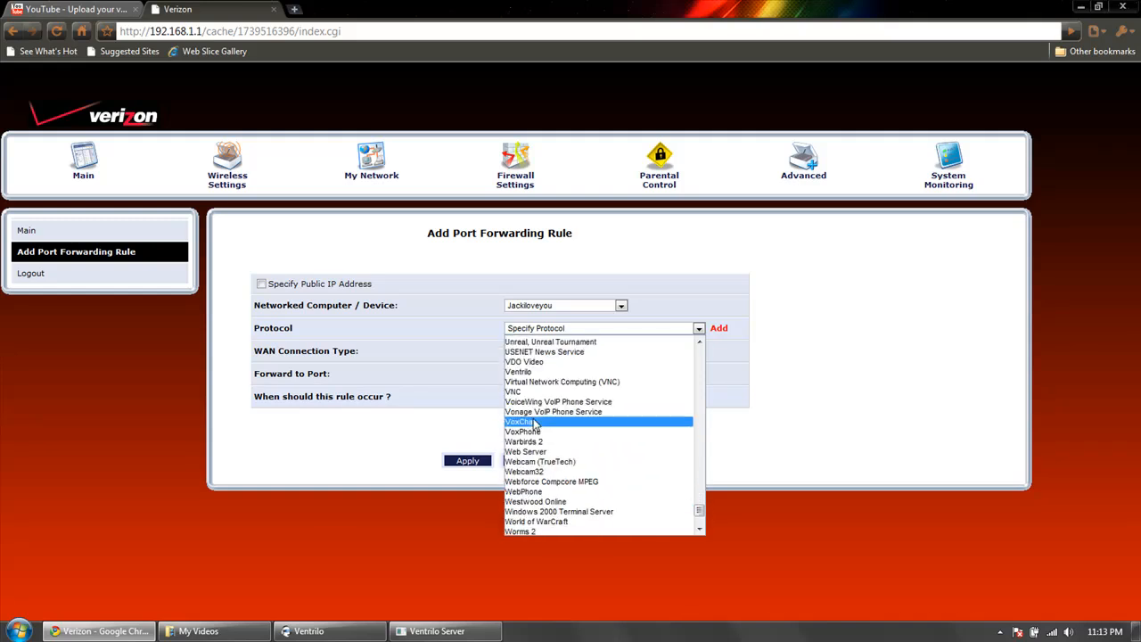
scroll(536, 423, up, 3)
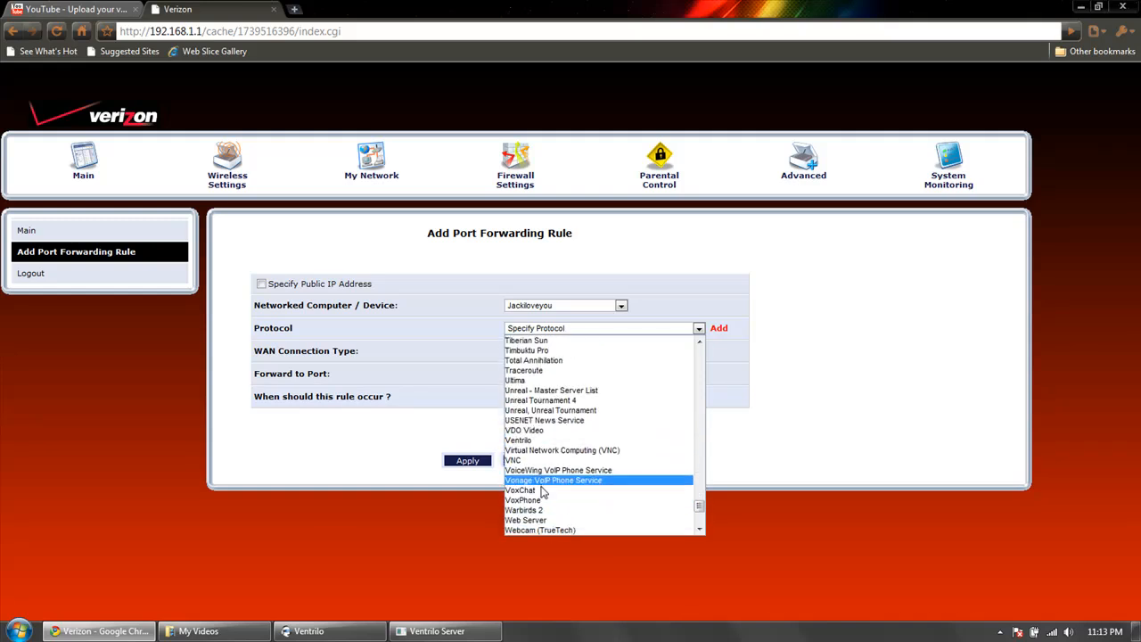
click(527, 443)
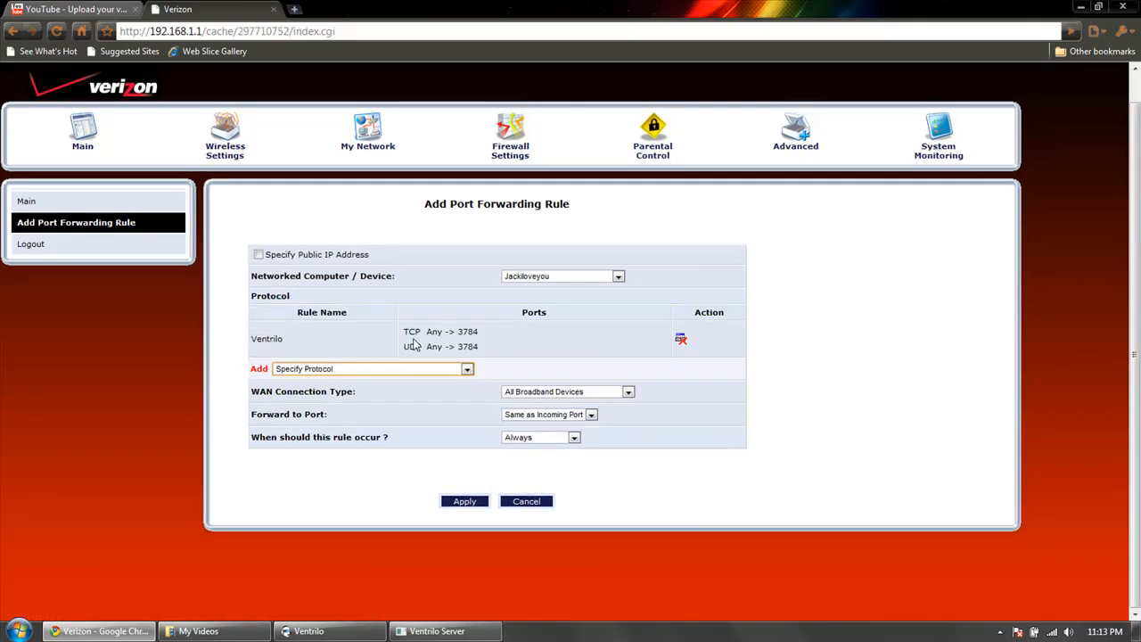
click(681, 341)
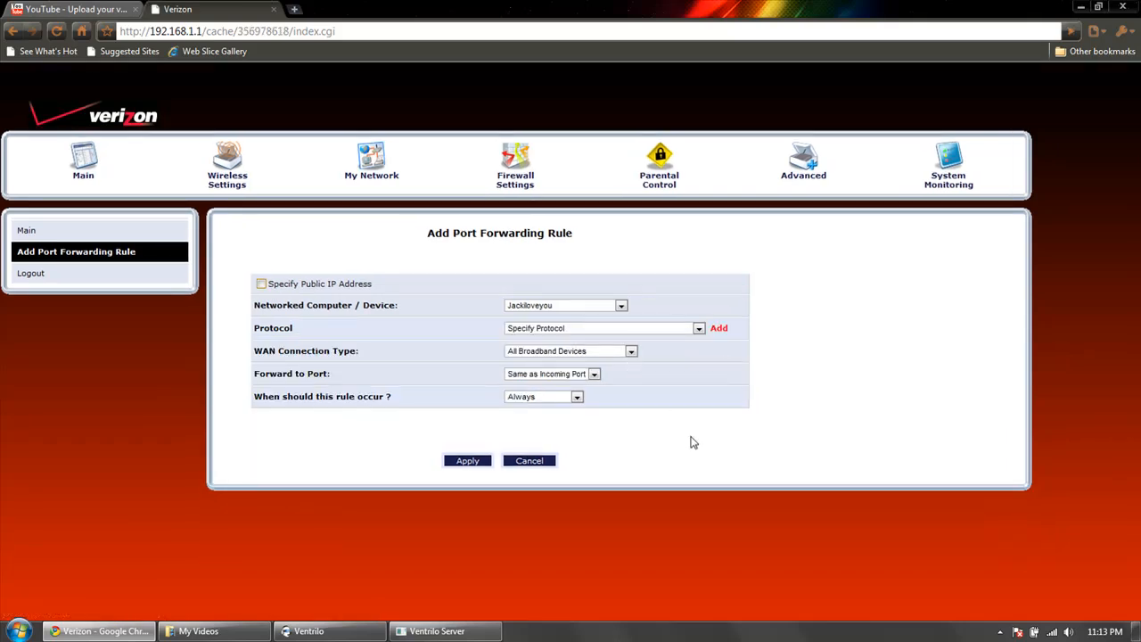
Start a custom service for the rule and begin a server port entry with the TCP protocol.
click(719, 329)
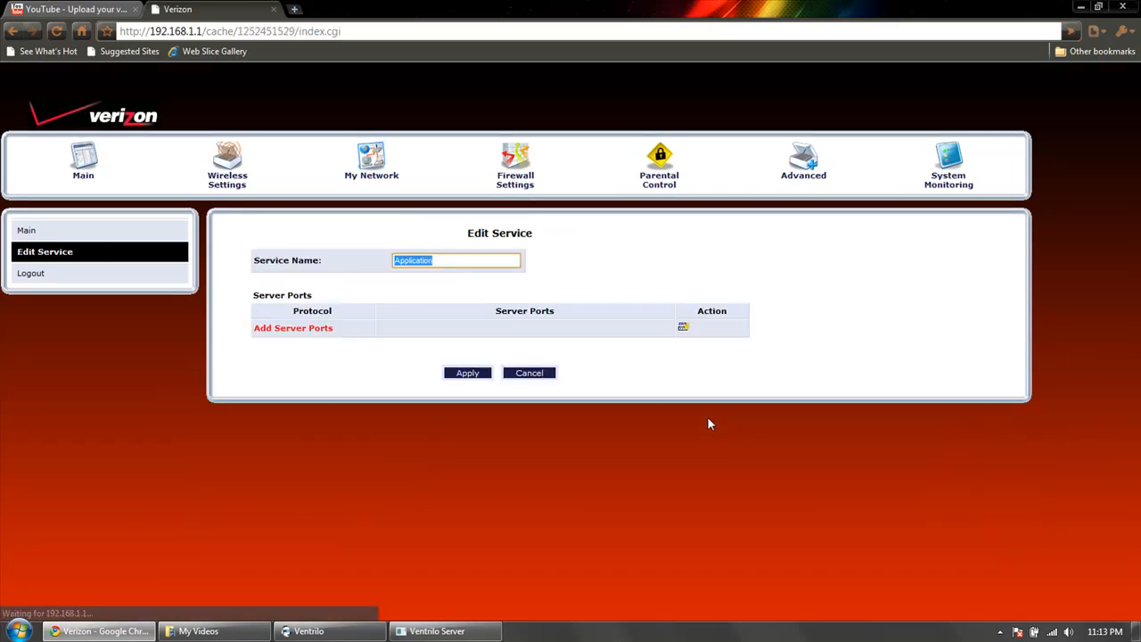
click(285, 328)
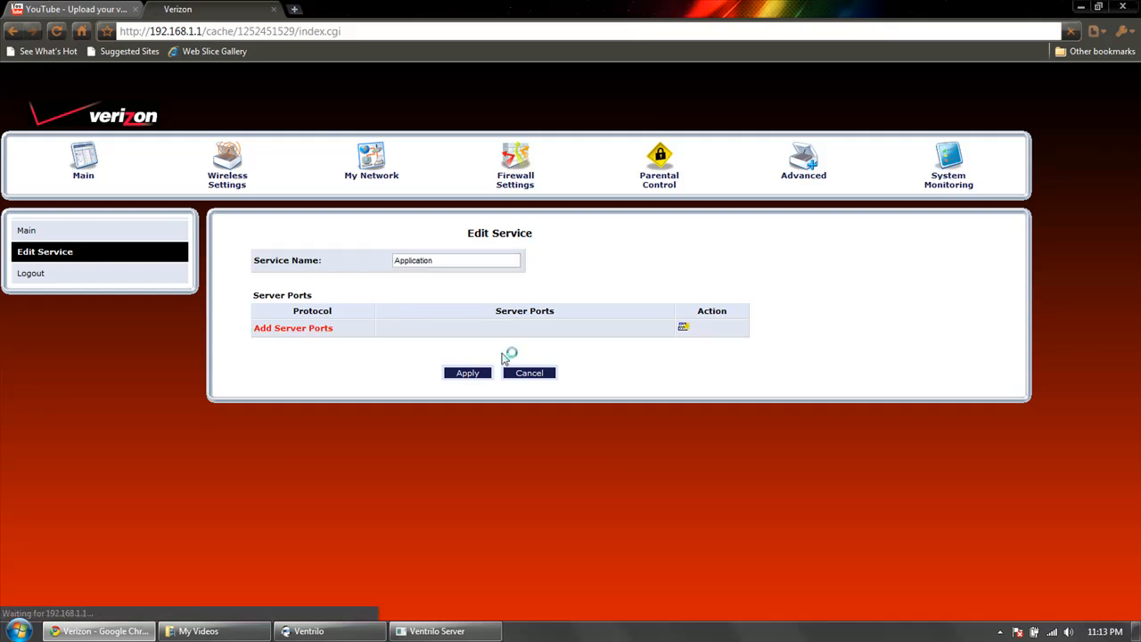
click(497, 286)
click(496, 287)
click(496, 287)
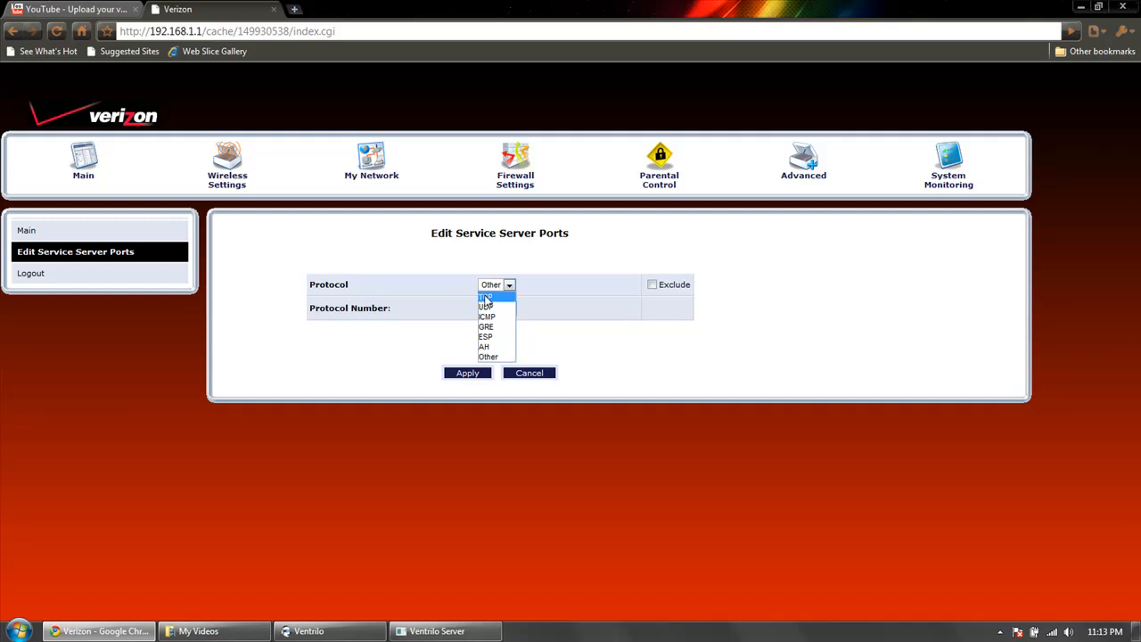
click(485, 299)
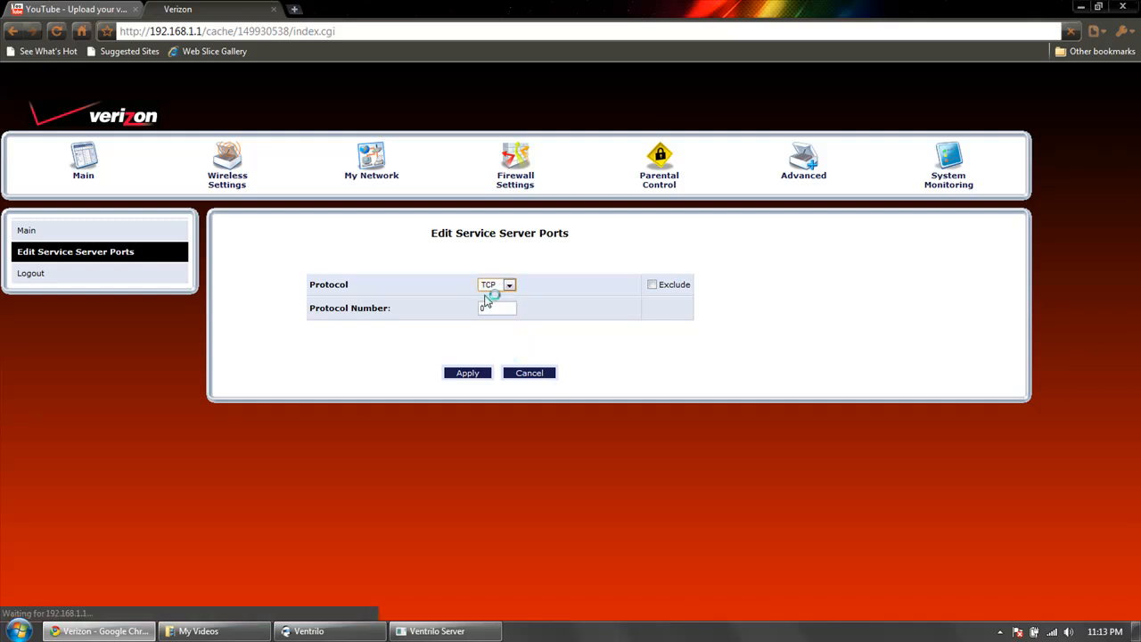
Check the TCP entry's source port options, try a single destination port, and cancel the port entry.
click(461, 309)
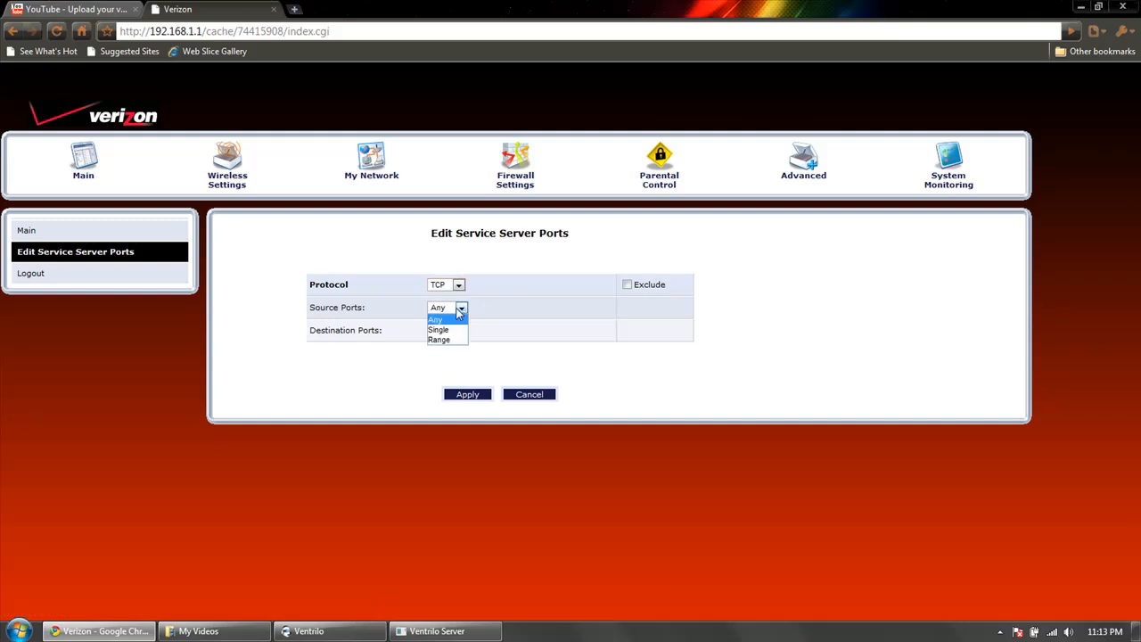
click(458, 312)
drag(309, 307, 317, 306)
click(339, 304)
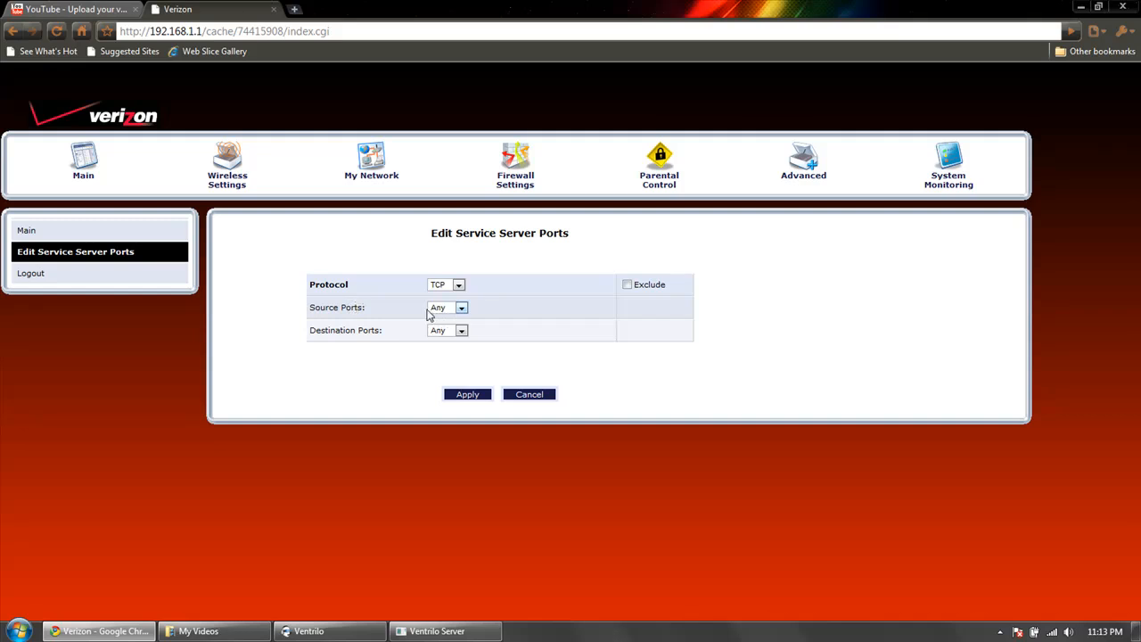
click(461, 330)
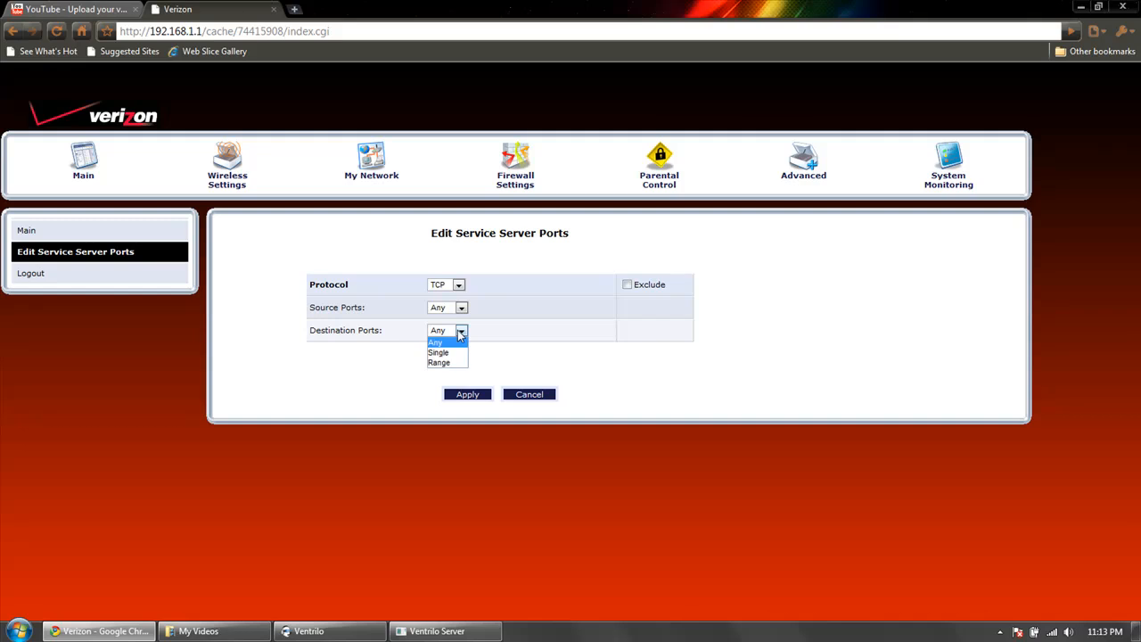
click(439, 353)
click(507, 331)
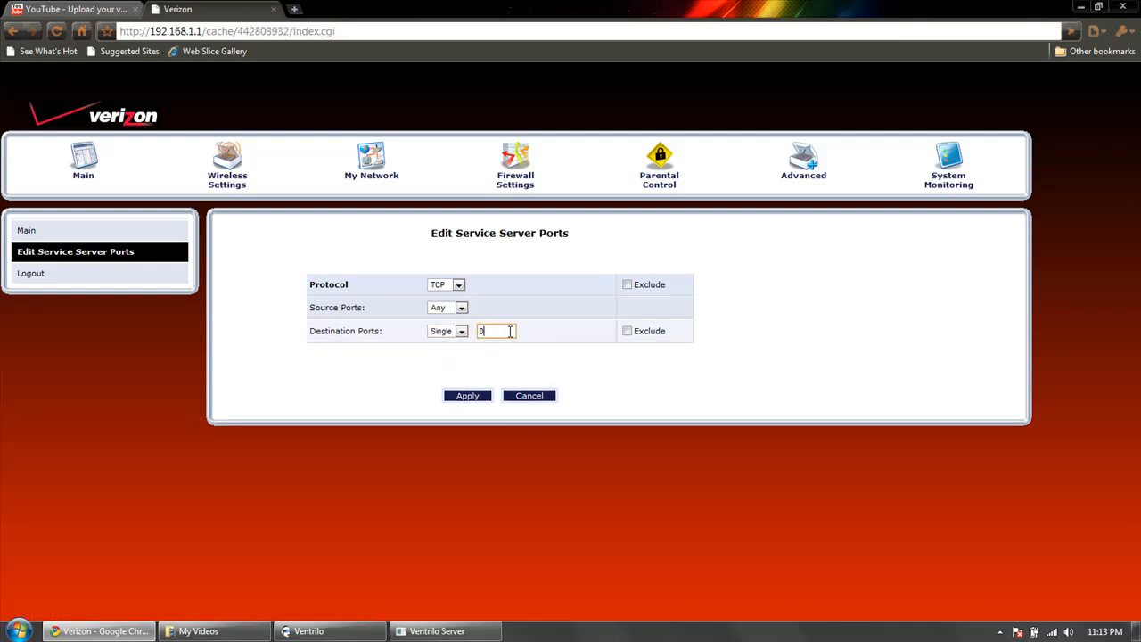
text(3784)
click(497, 345)
click(513, 396)
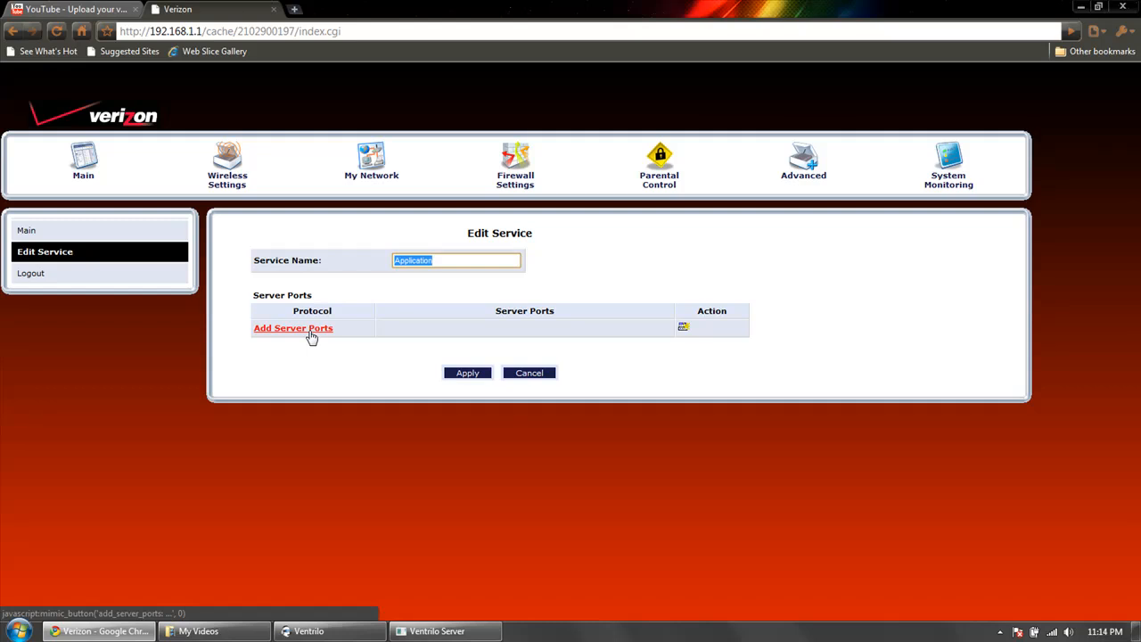
Start another server port entry for the custom service with the UDP protocol and a single destination port.
click(311, 336)
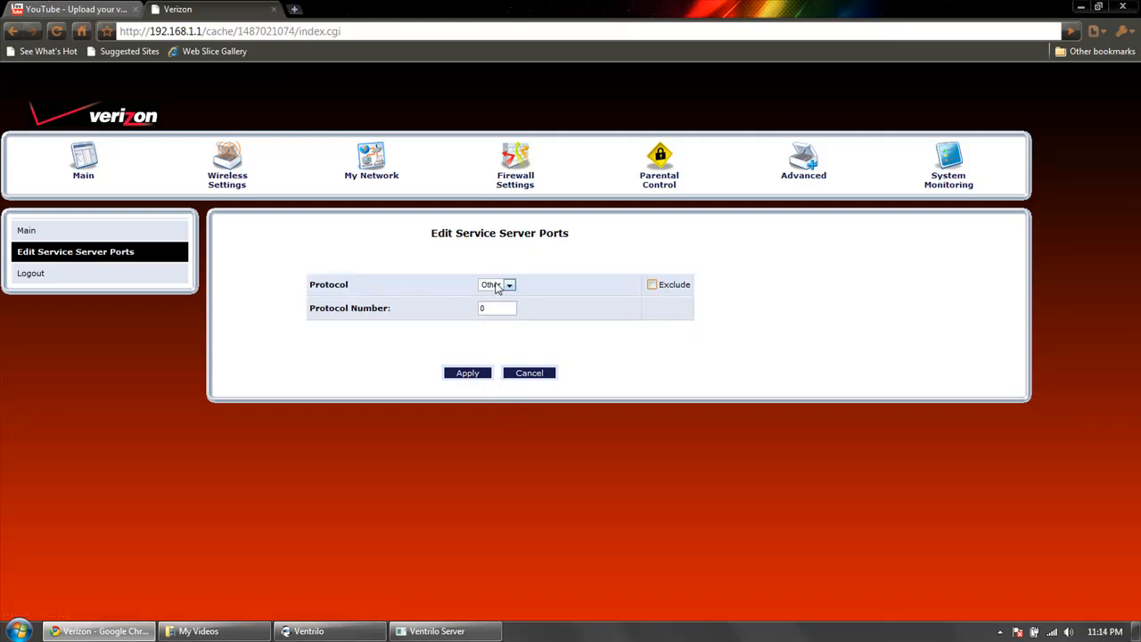
click(490, 285)
click(491, 306)
click(491, 308)
click(461, 306)
click(451, 319)
click(438, 334)
click(447, 352)
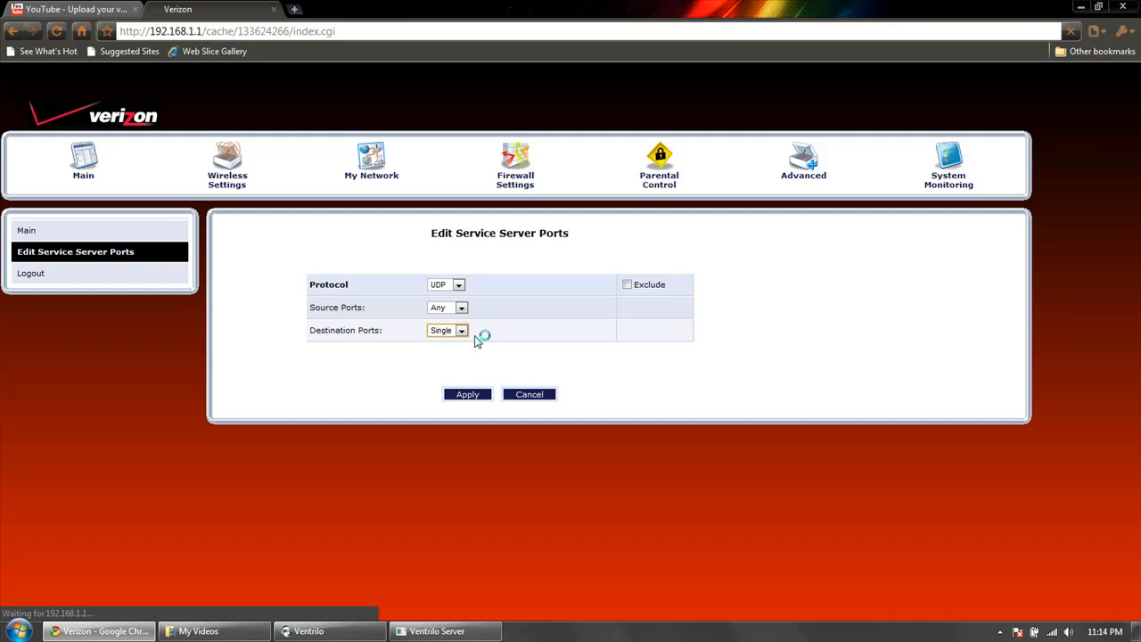
Try 3784 as the UDP entry's destination port, and cancel both the port entry and the custom service.
click(503, 332)
key(BackSpace)
text(3785)
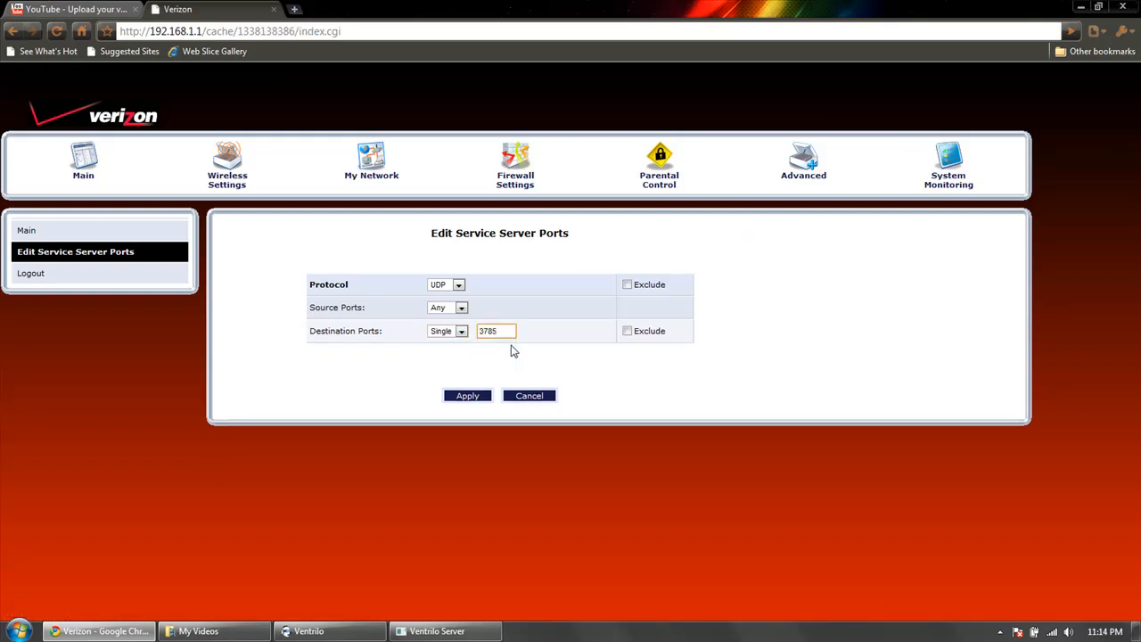
key(BackSpace)
click(509, 344)
click(523, 397)
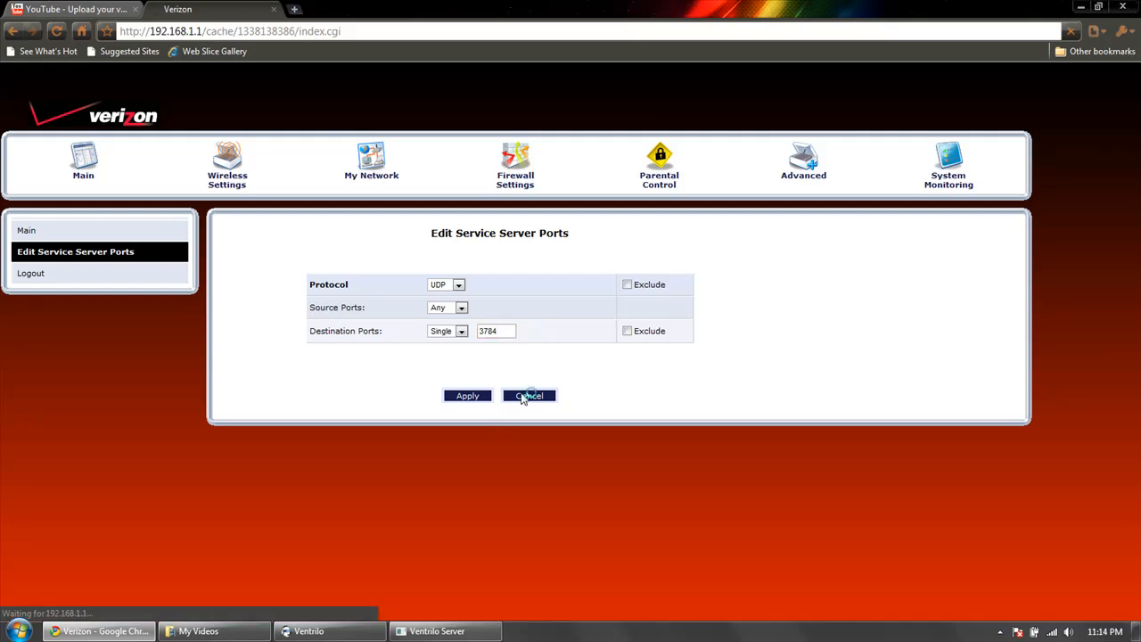
click(523, 378)
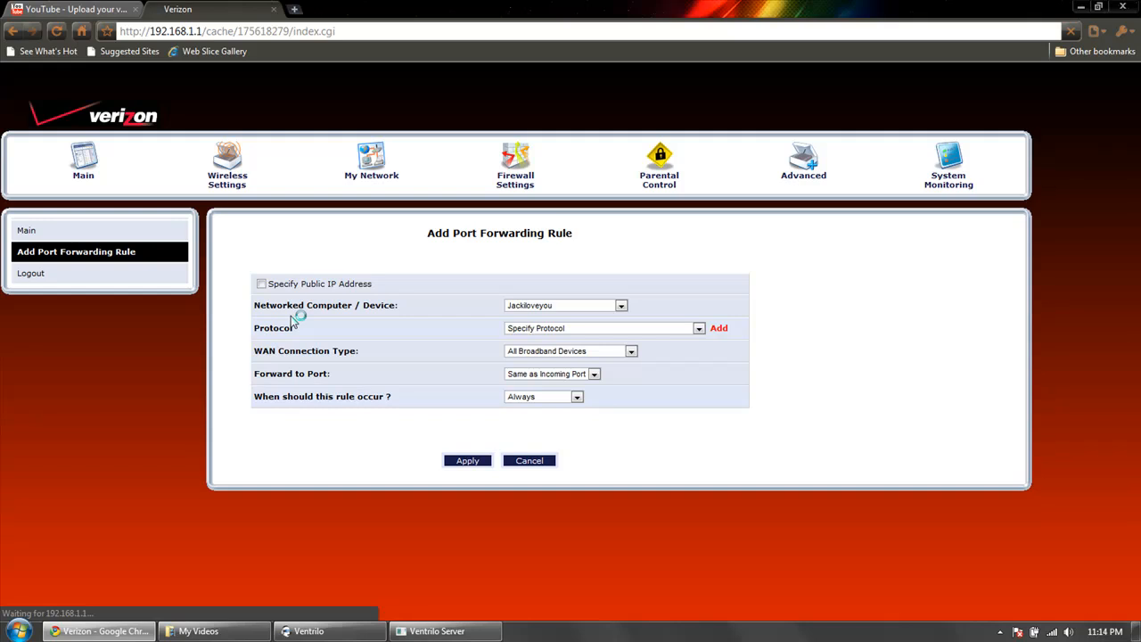
Look through the router's existing port forwarding rules and close the router page.
scroll(493, 297, down, 5)
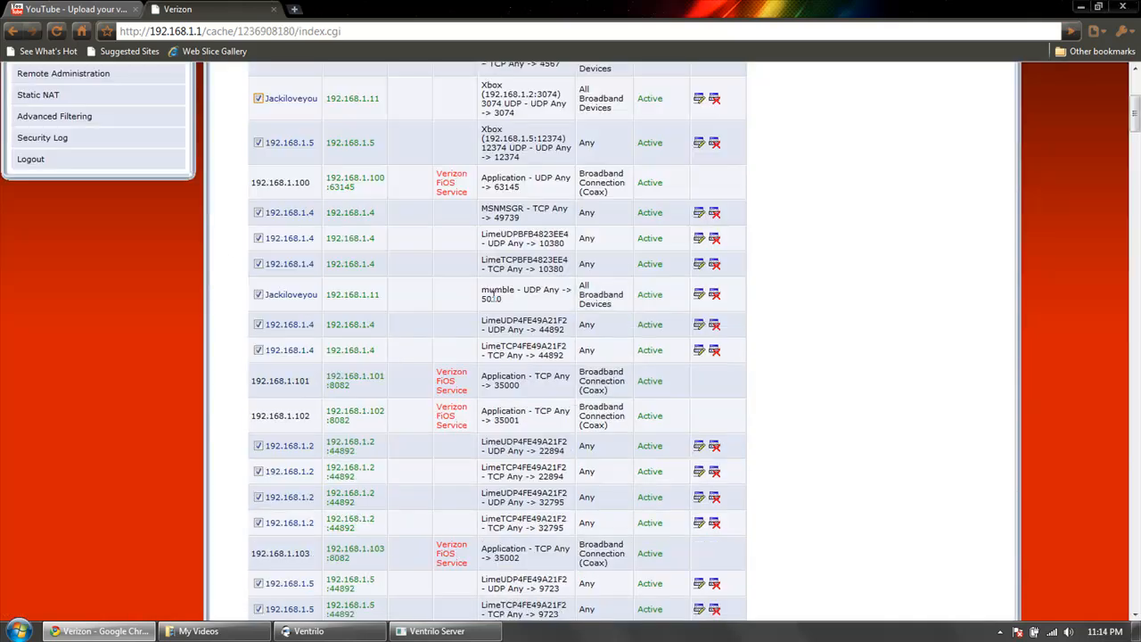
scroll(493, 296, down, 4)
scroll(493, 299, up, 8)
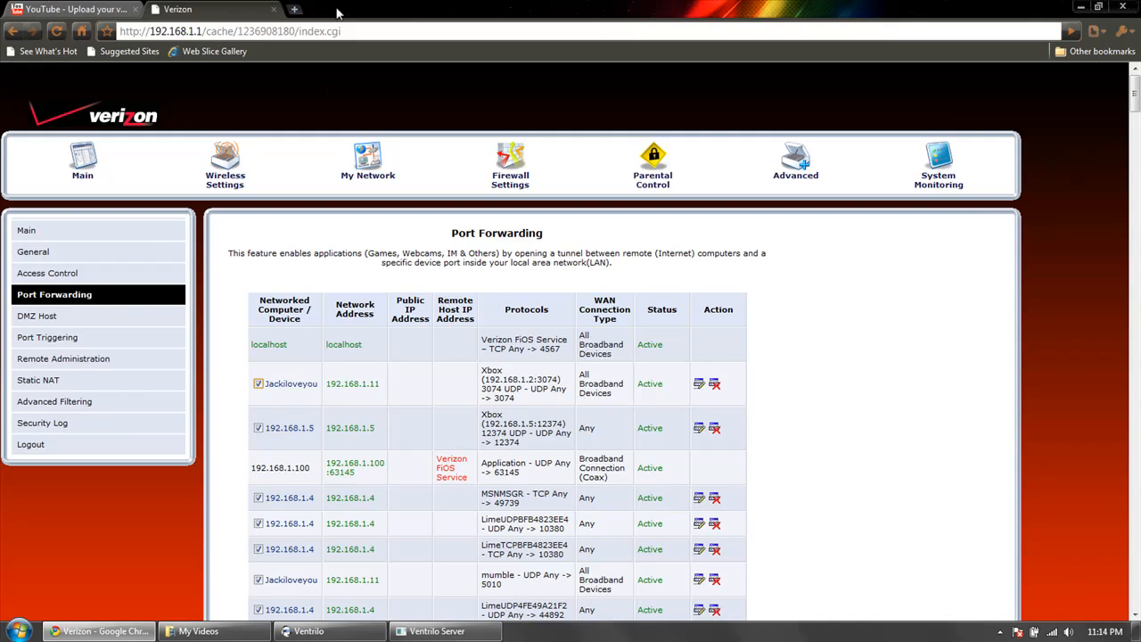
click(273, 10)
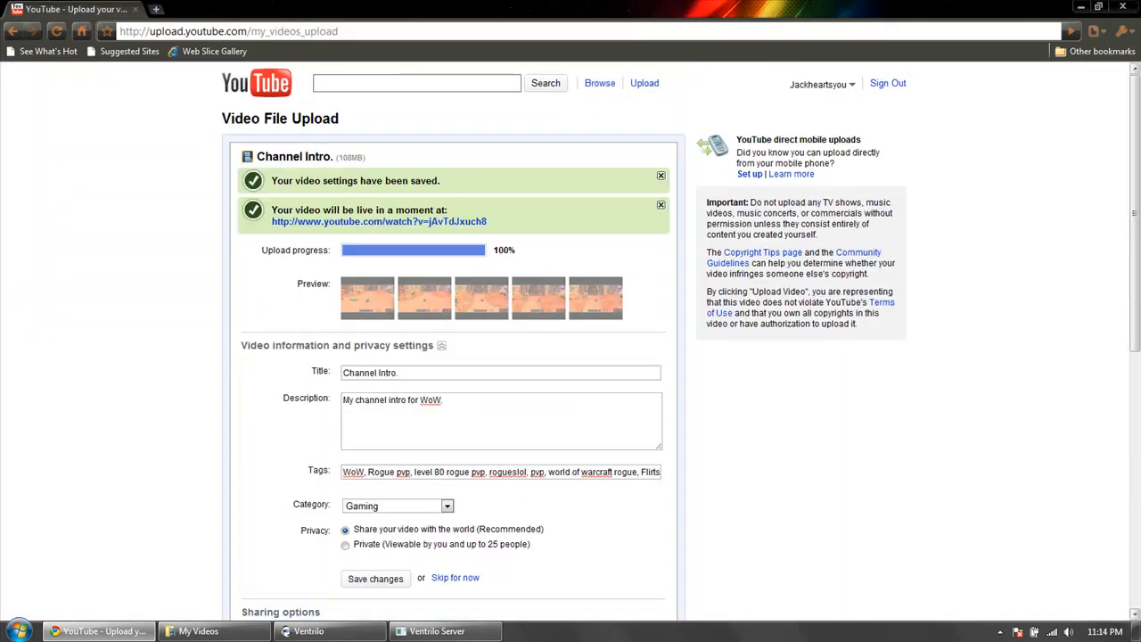
Switch to the desktop and arrange the Ventrilo Server console and the Connection Editor so both can be read.
key(super+d)
click(376, 629)
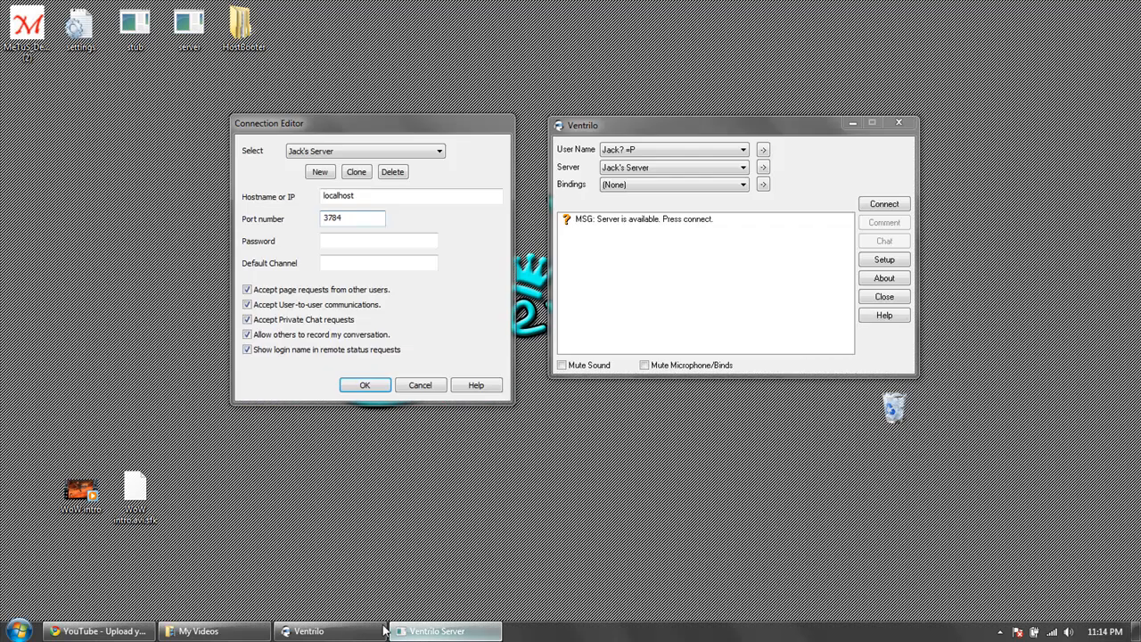
click(398, 629)
drag(318, 112, 288, 75)
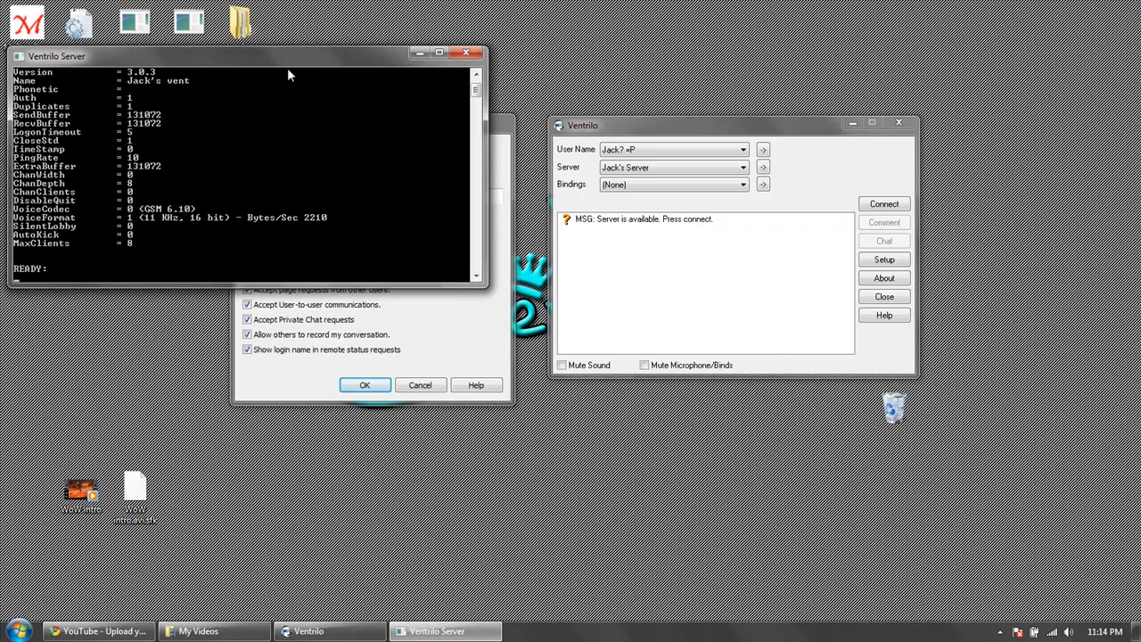
click(278, 372)
drag(344, 132, 823, 109)
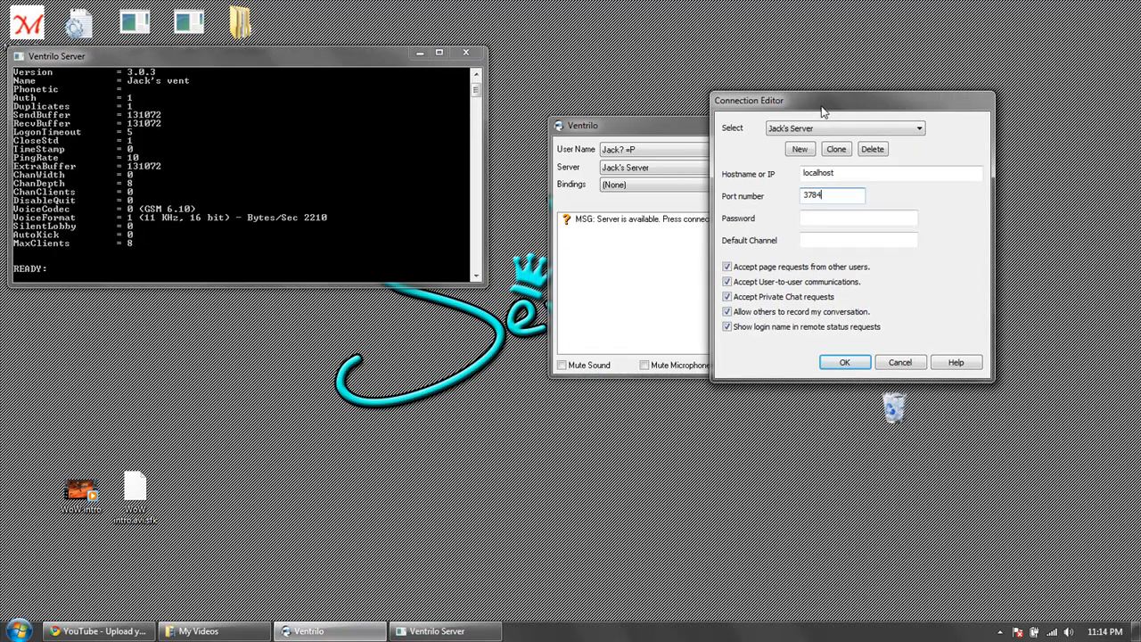
Accept the connection settings with hostname localhost and port 3784, and connect the Ventrilo client to the server.
double_click(835, 174)
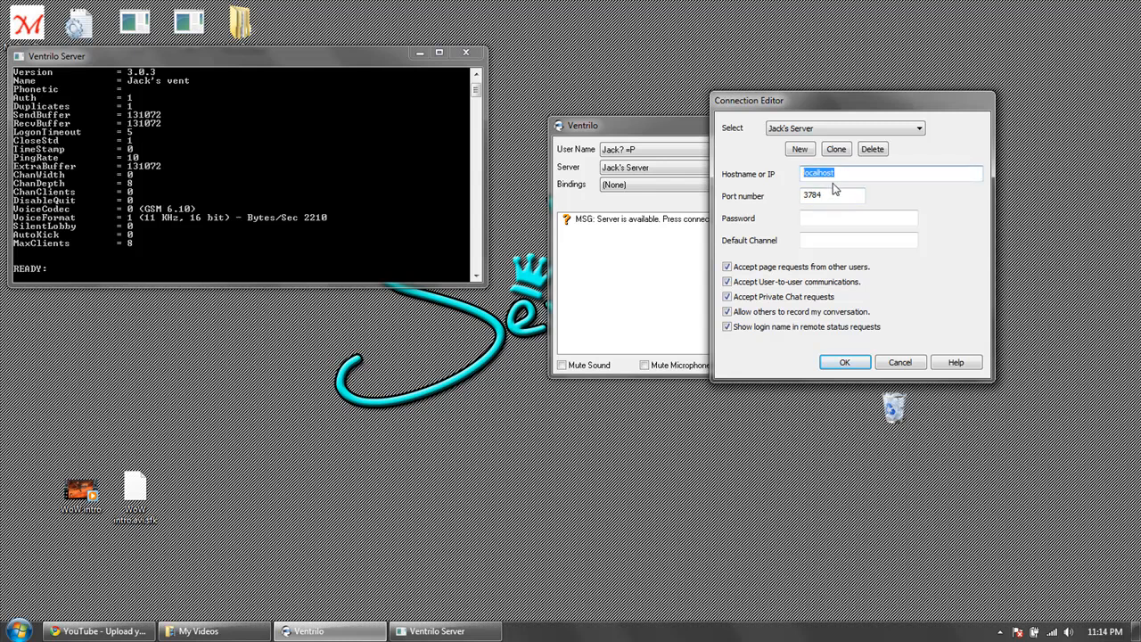
click(835, 173)
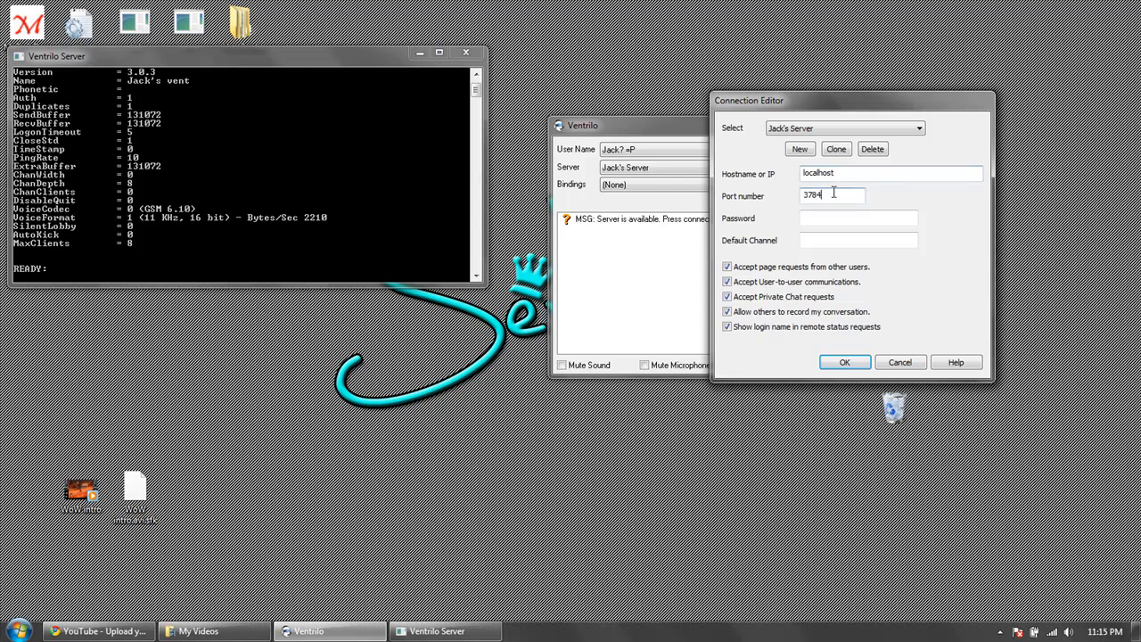
click(845, 362)
click(885, 205)
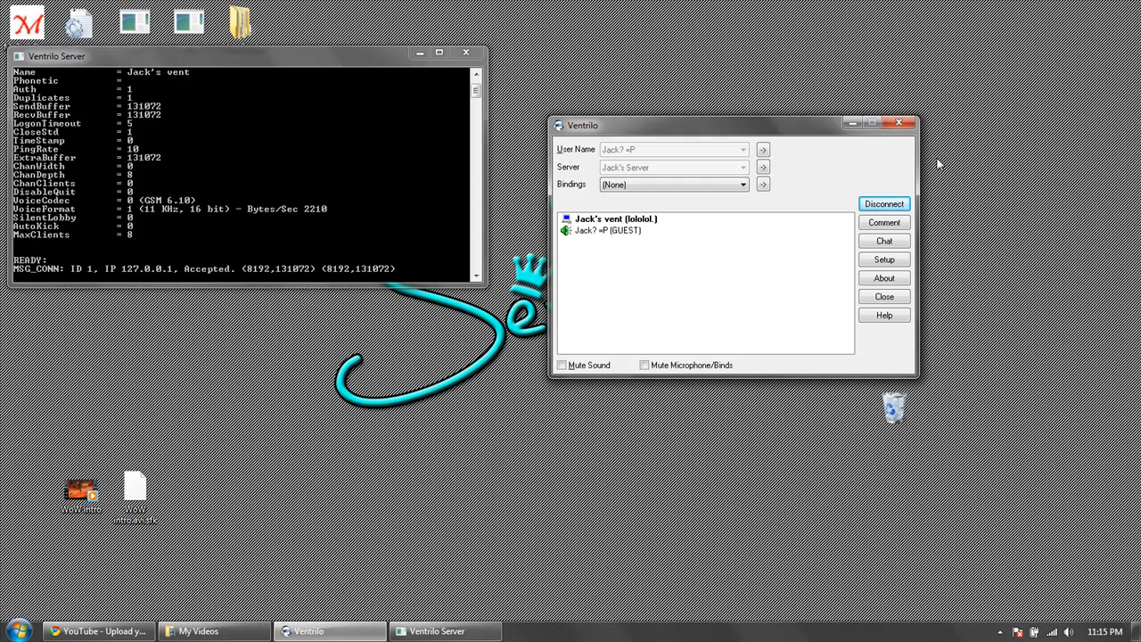
Enlarge the Ventrilo Server console to check the client's connection in its log.
double_click(165, 57)
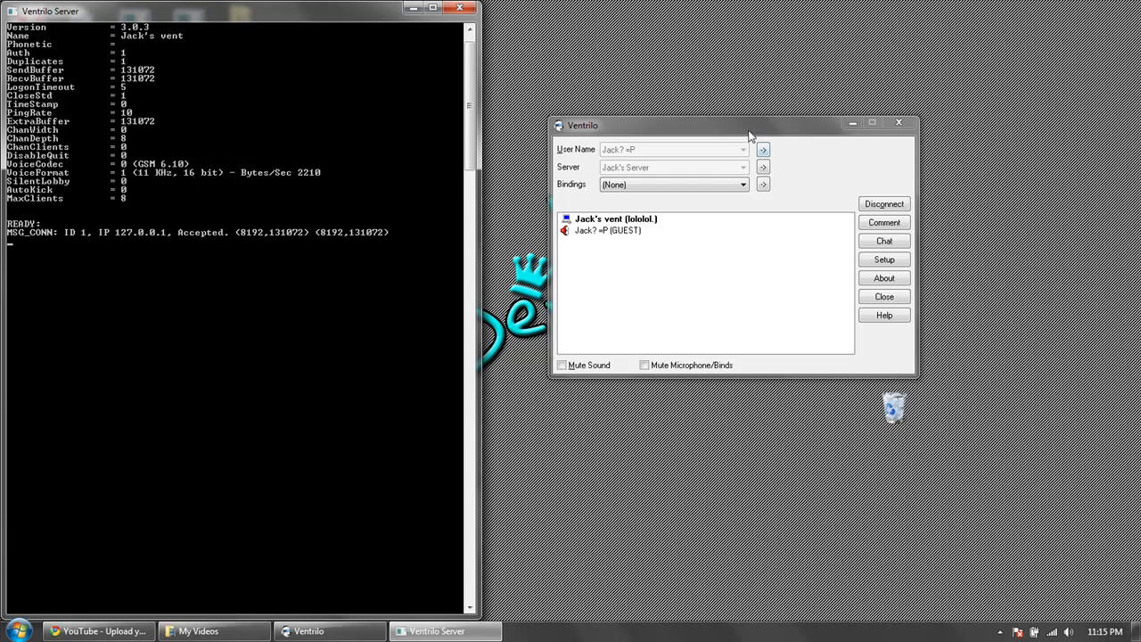
key(super)
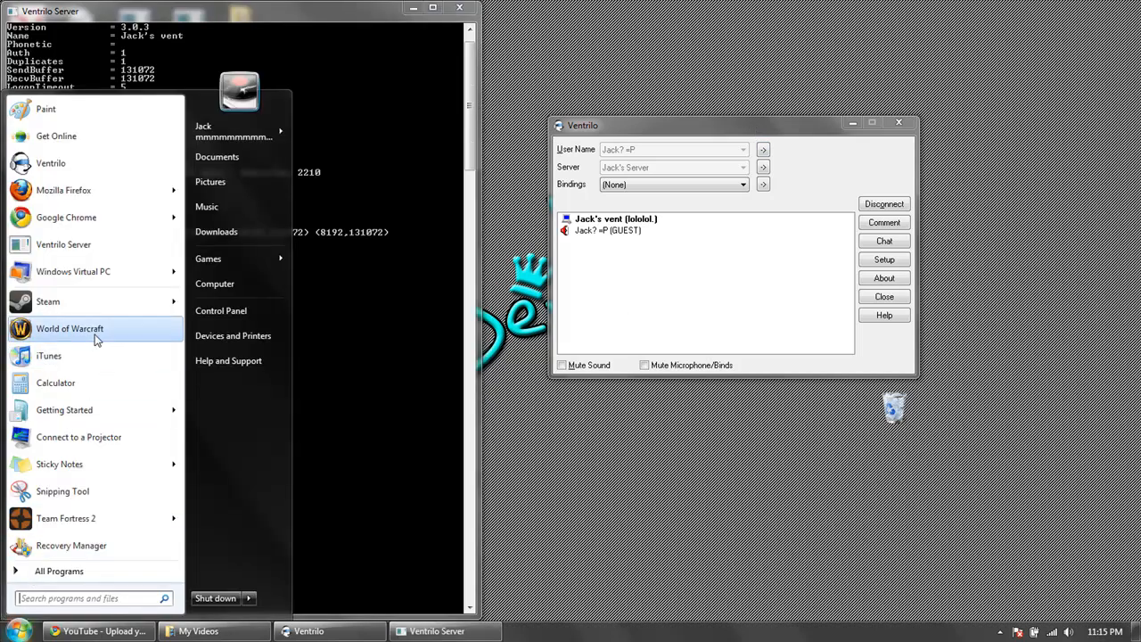
click(699, 241)
Open a new Google Chrome window, maximize it and go to the Google home page.
click(19, 629)
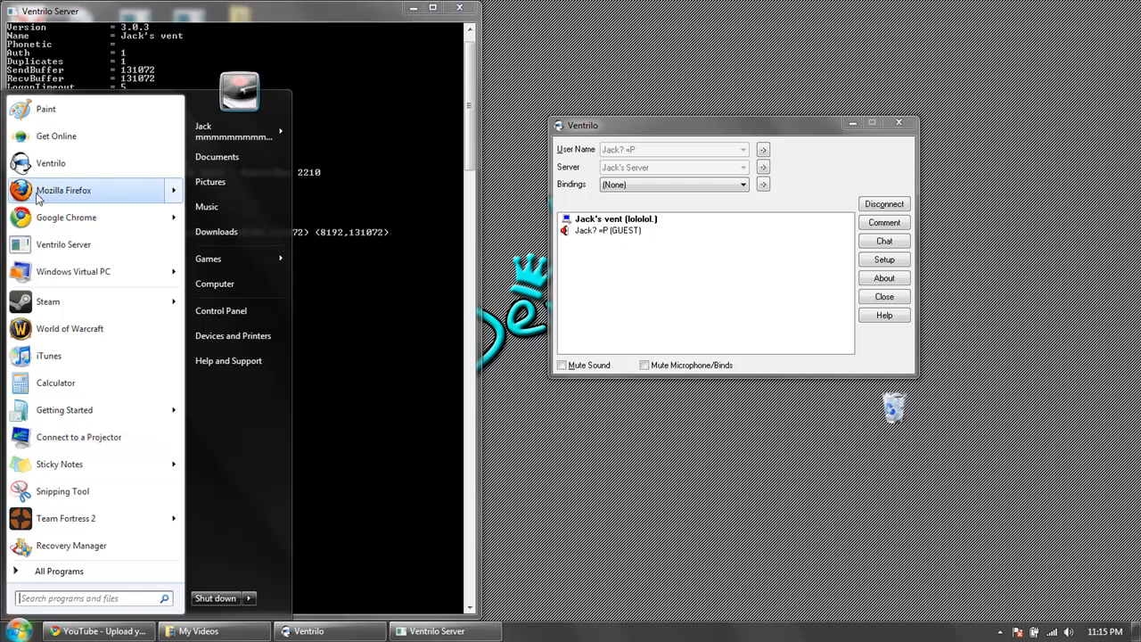
click(42, 223)
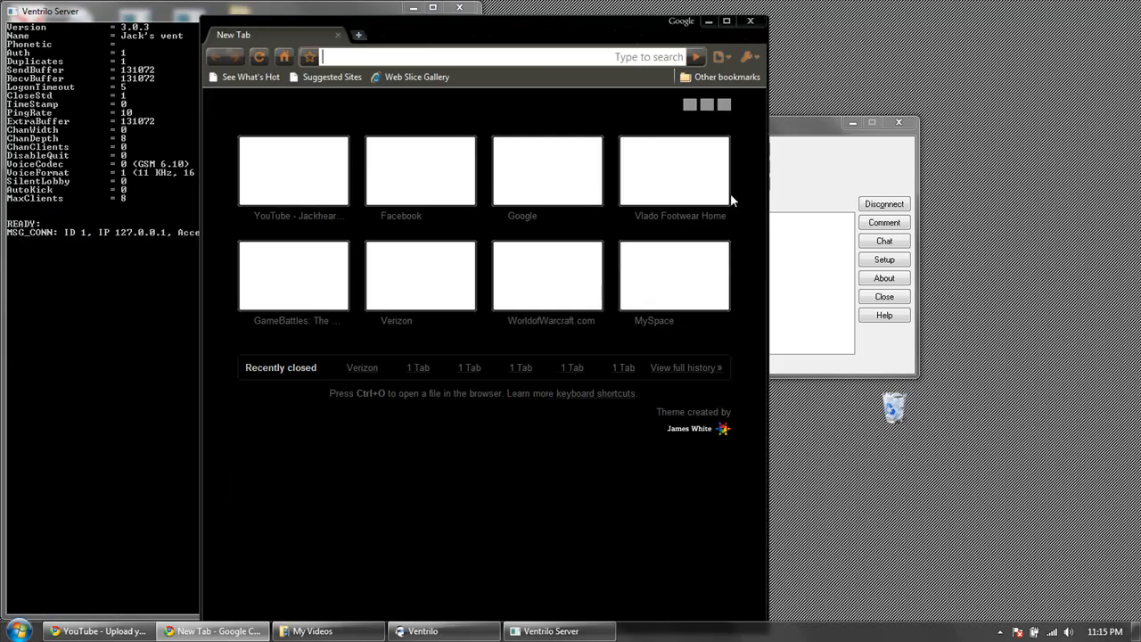
double_click(617, 35)
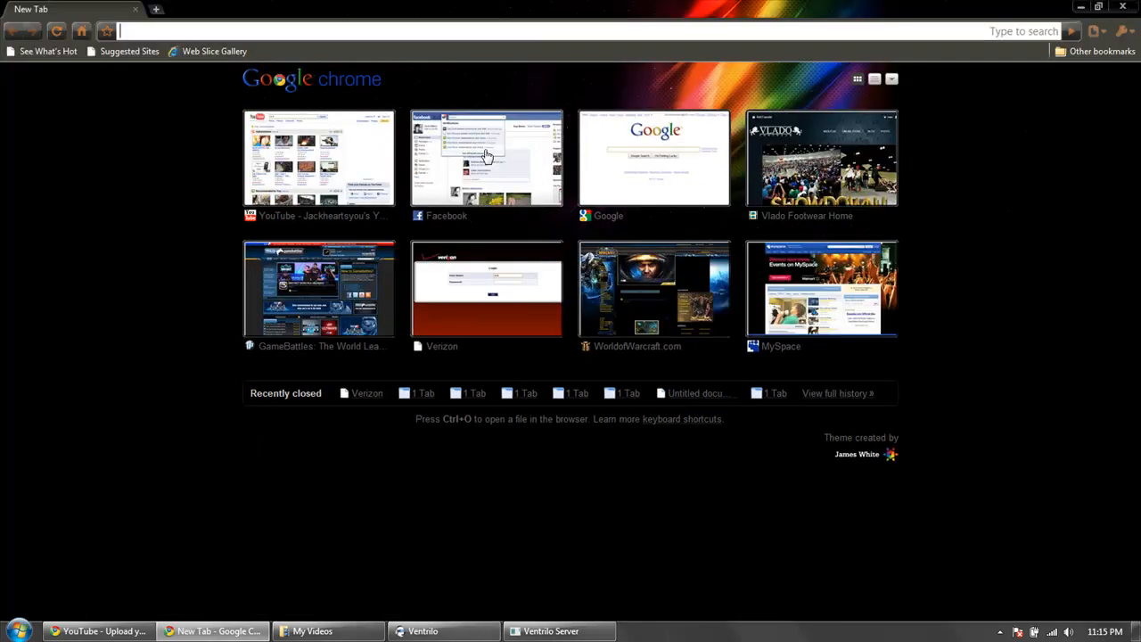
click(588, 158)
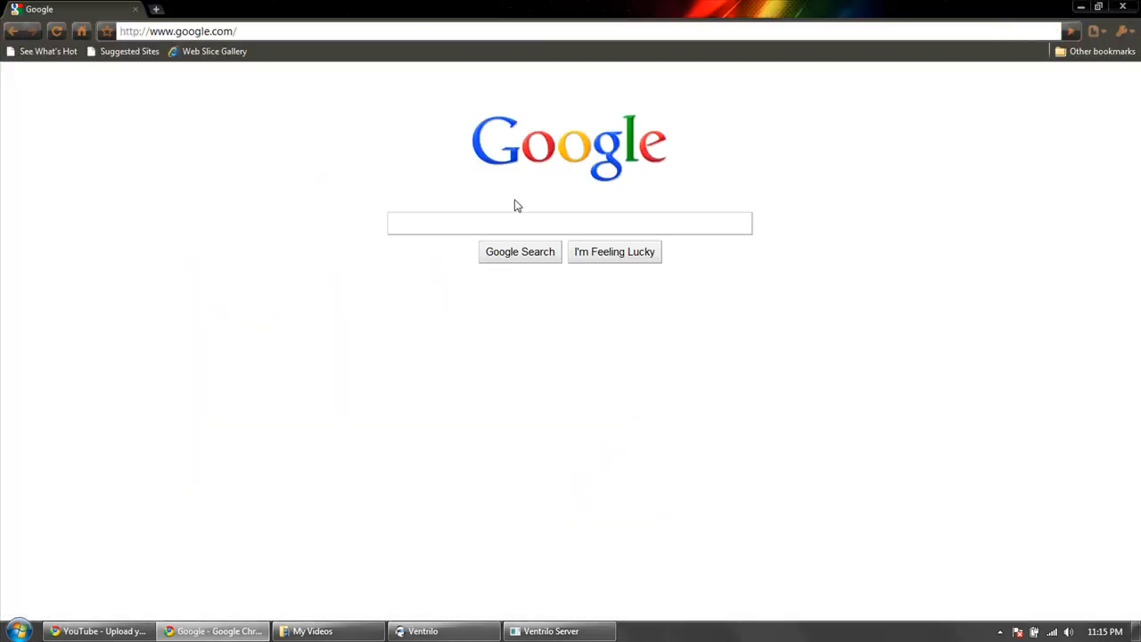
Search Google for whatismyip and open the whatismyip.com result.
text(whatismyip)
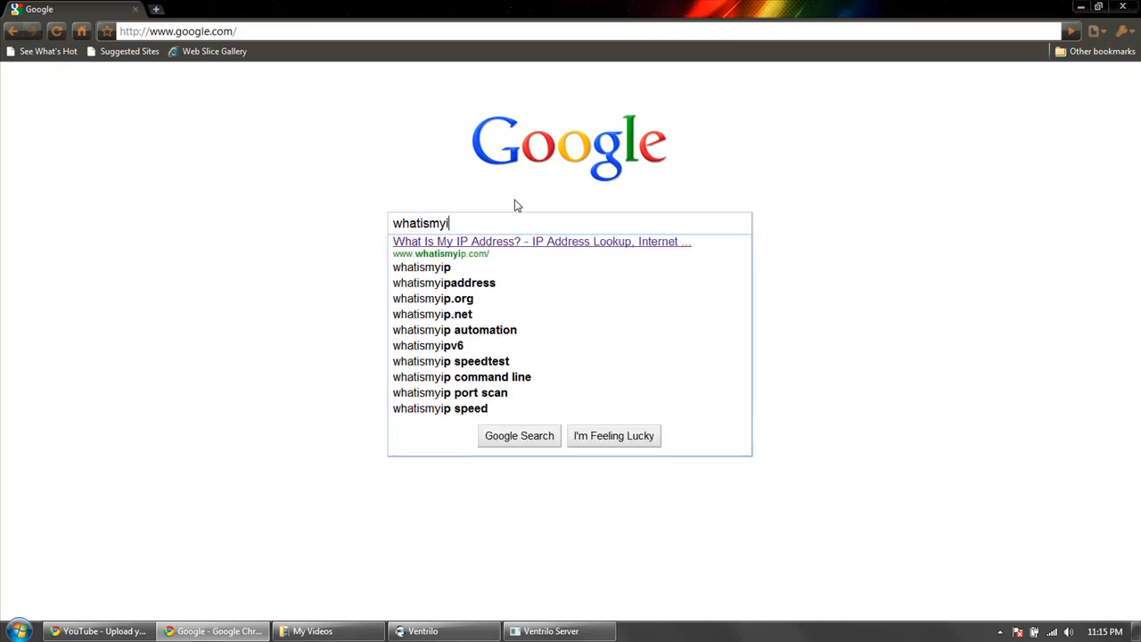
key(Return)
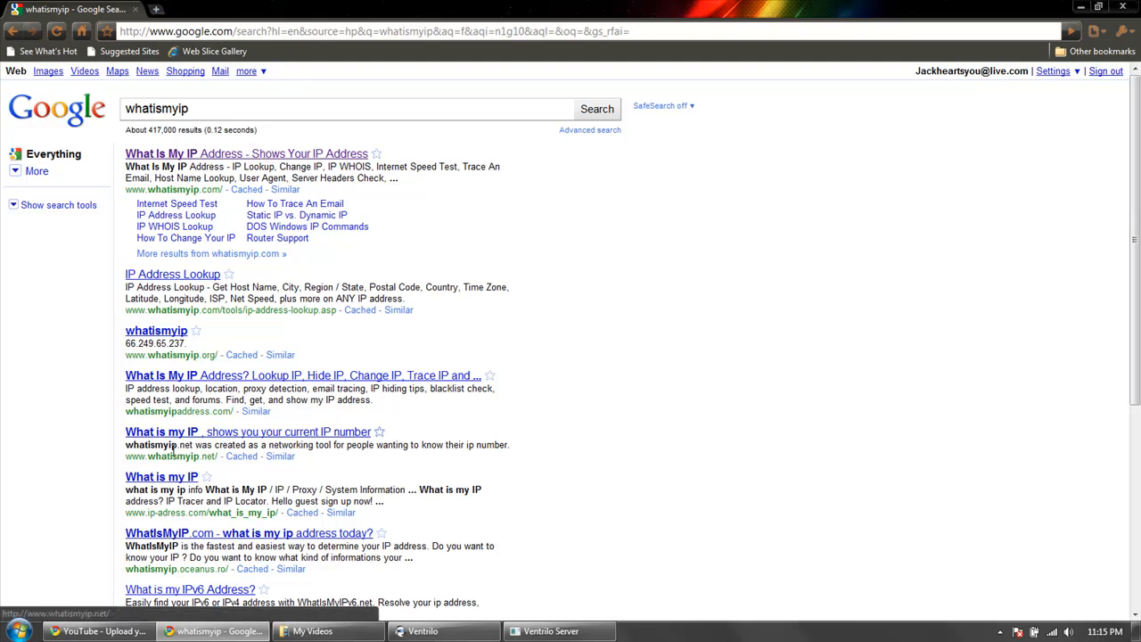
click(200, 155)
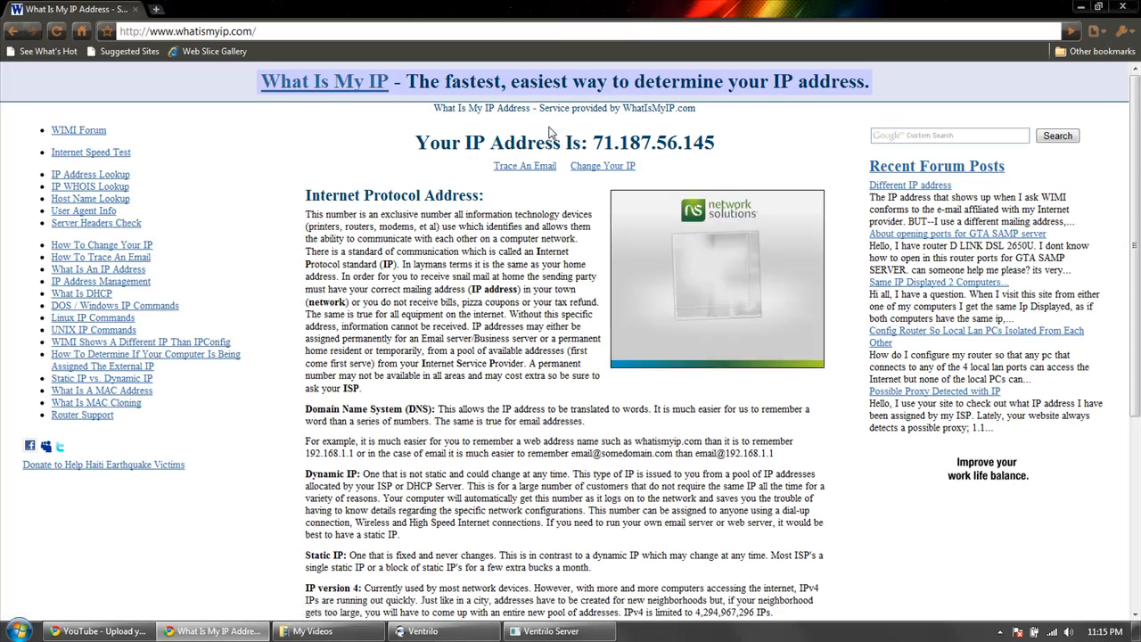
Copy the public IP address shown in the heading of the whatismyip.com page.
drag(590, 145, 721, 145)
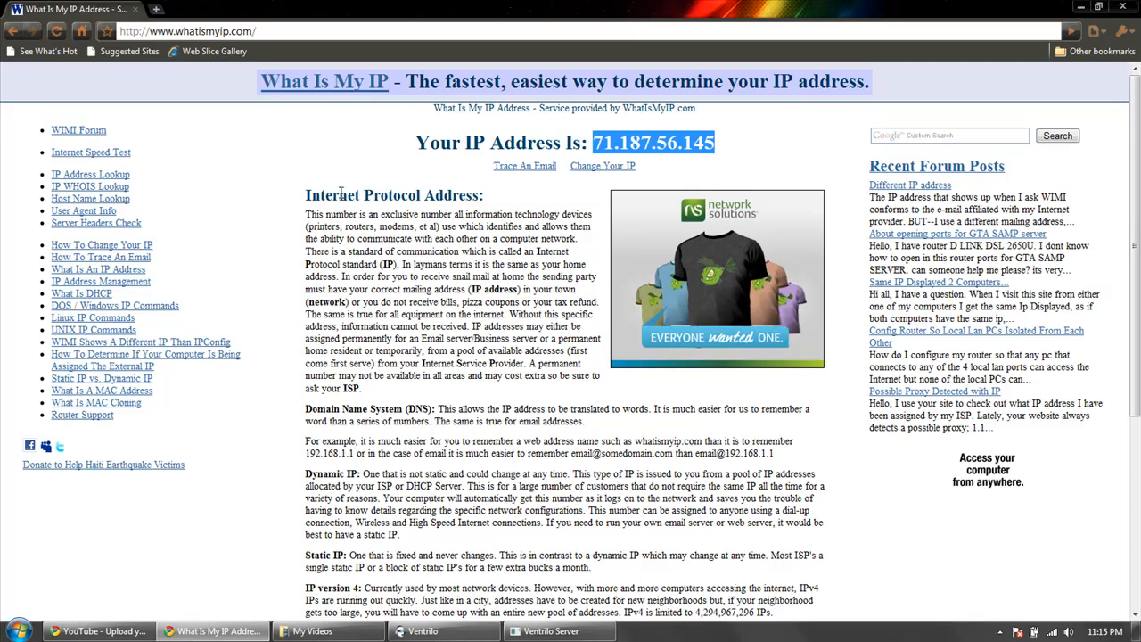
click(312, 234)
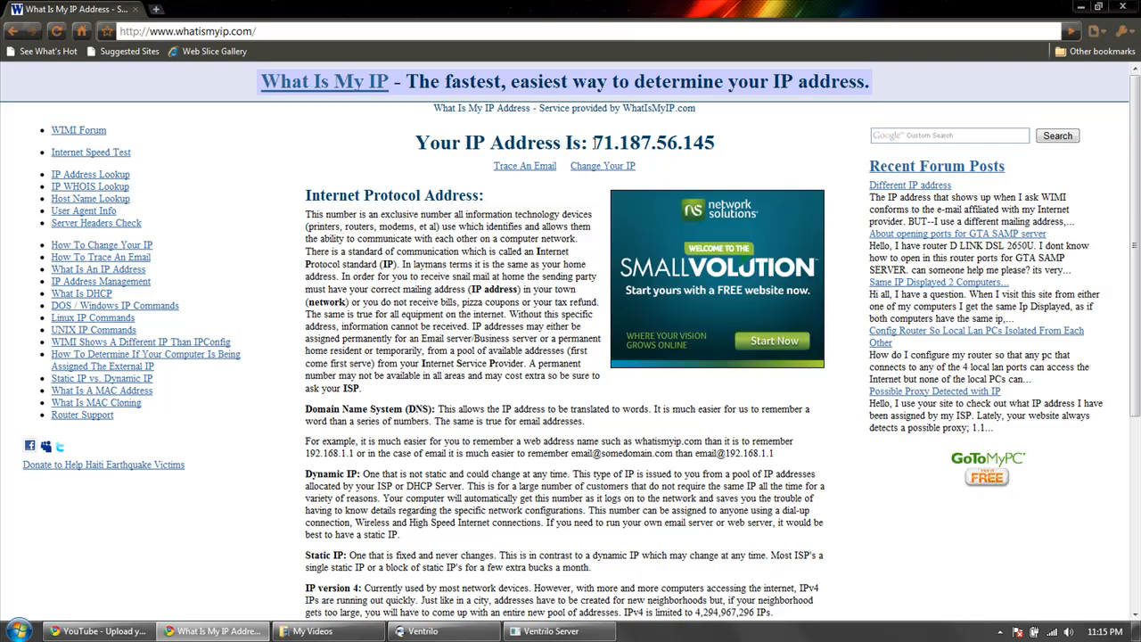
mouse_move(598, 143)
mouse_down()
mouse_move(726, 142)
mouse_move(592, 133)
mouse_up()
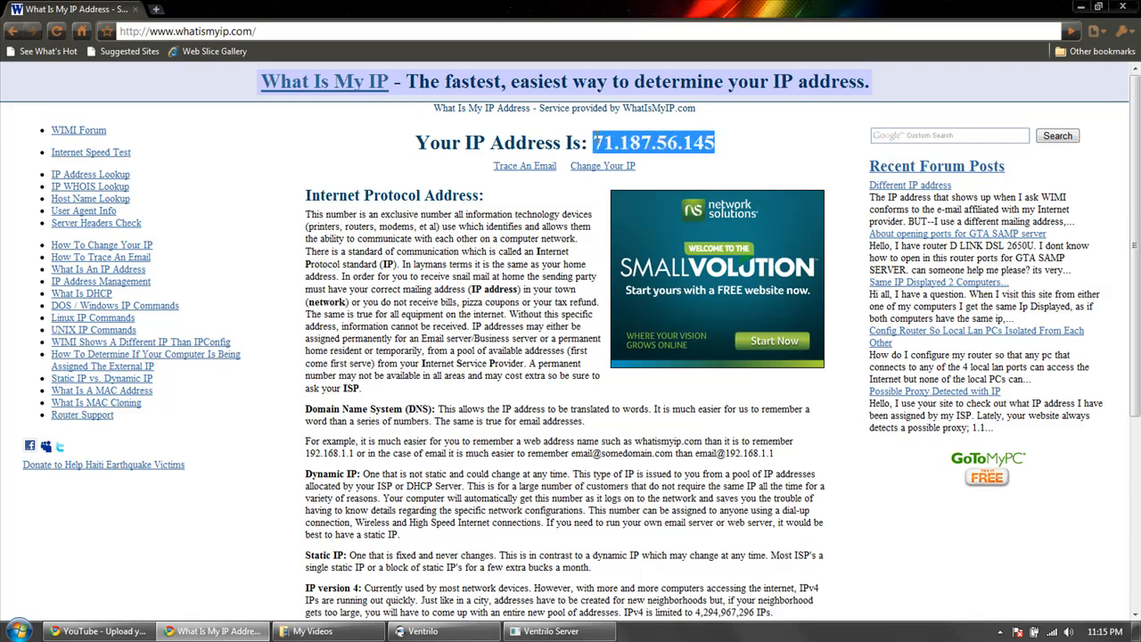
right_click(691, 137)
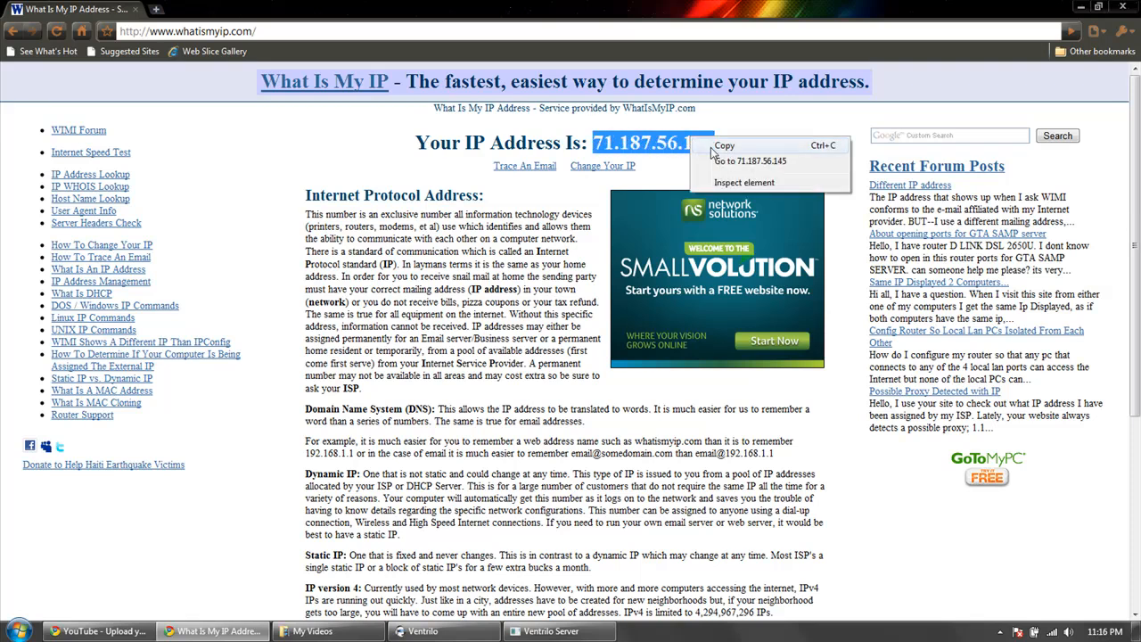
click(722, 145)
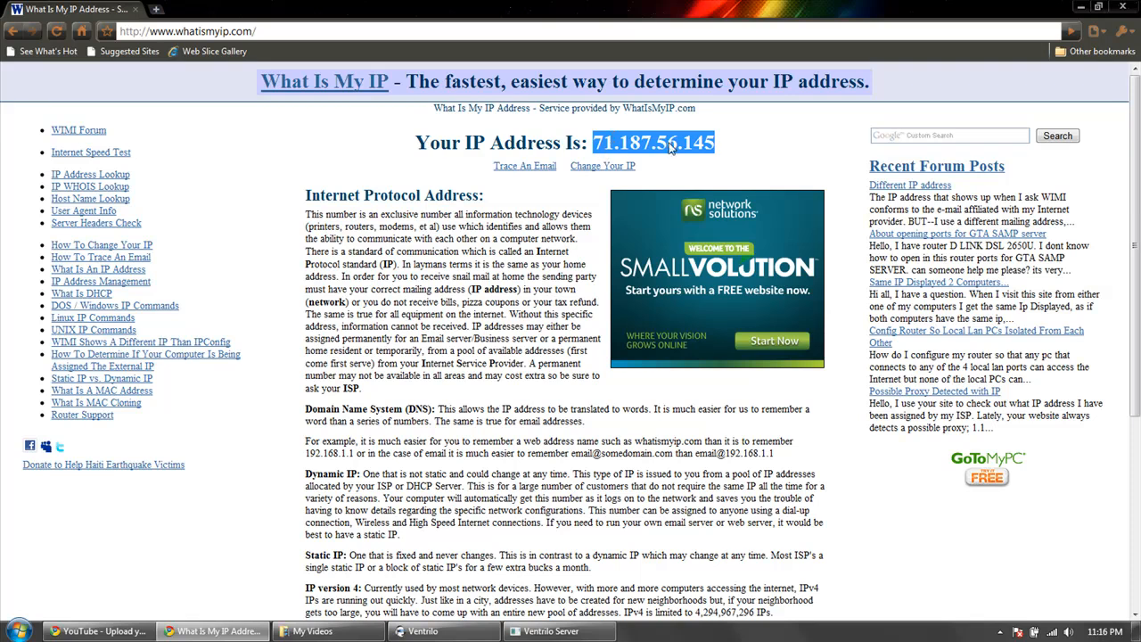
Switch to Ventrilo, review the hostname and port in the server's connection settings, and close them without changes.
click(437, 632)
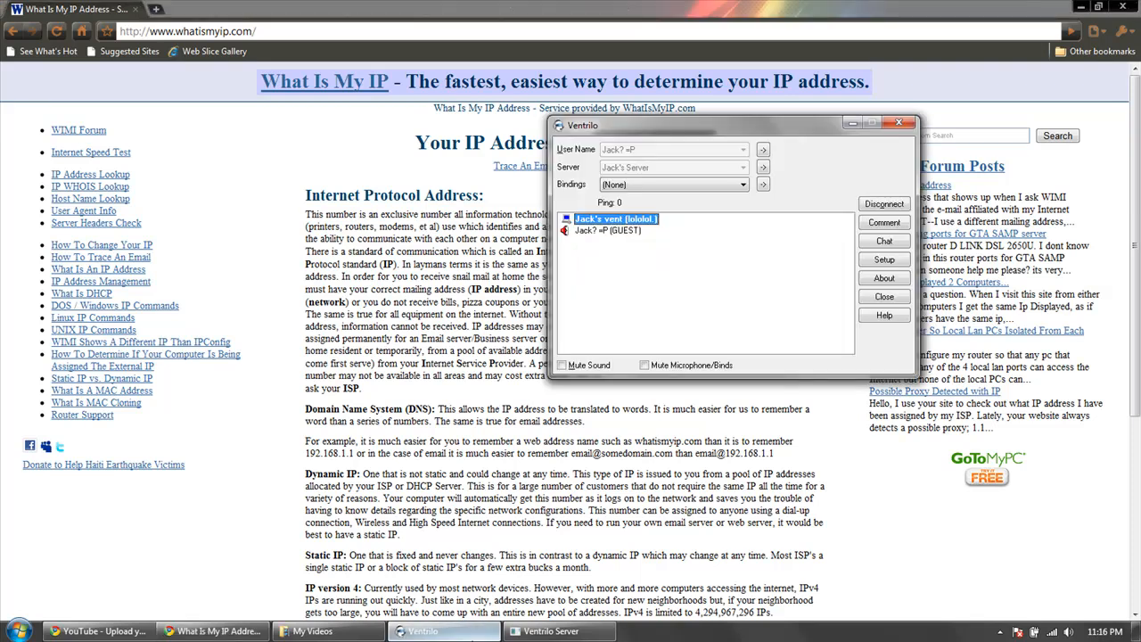
click(551, 632)
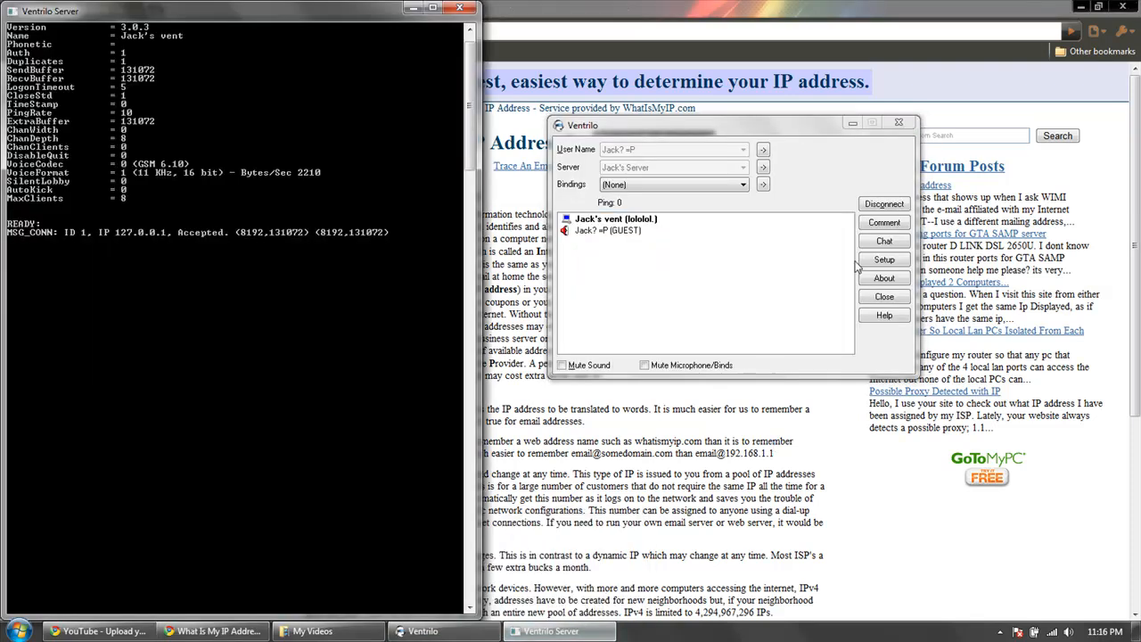
click(762, 168)
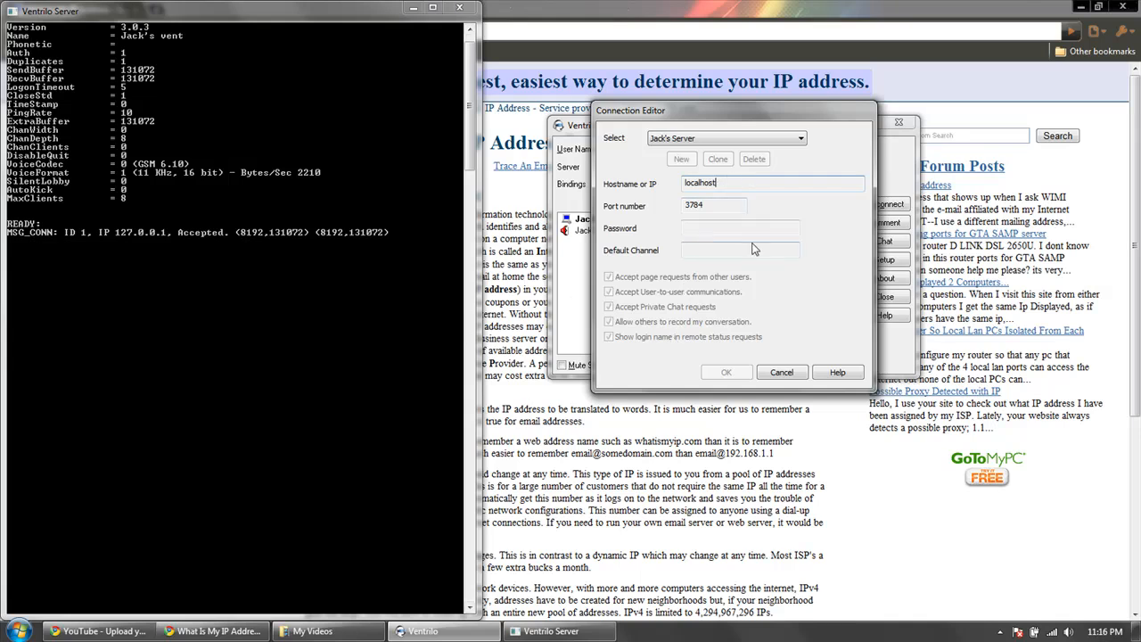
drag(721, 182, 656, 183)
click(783, 372)
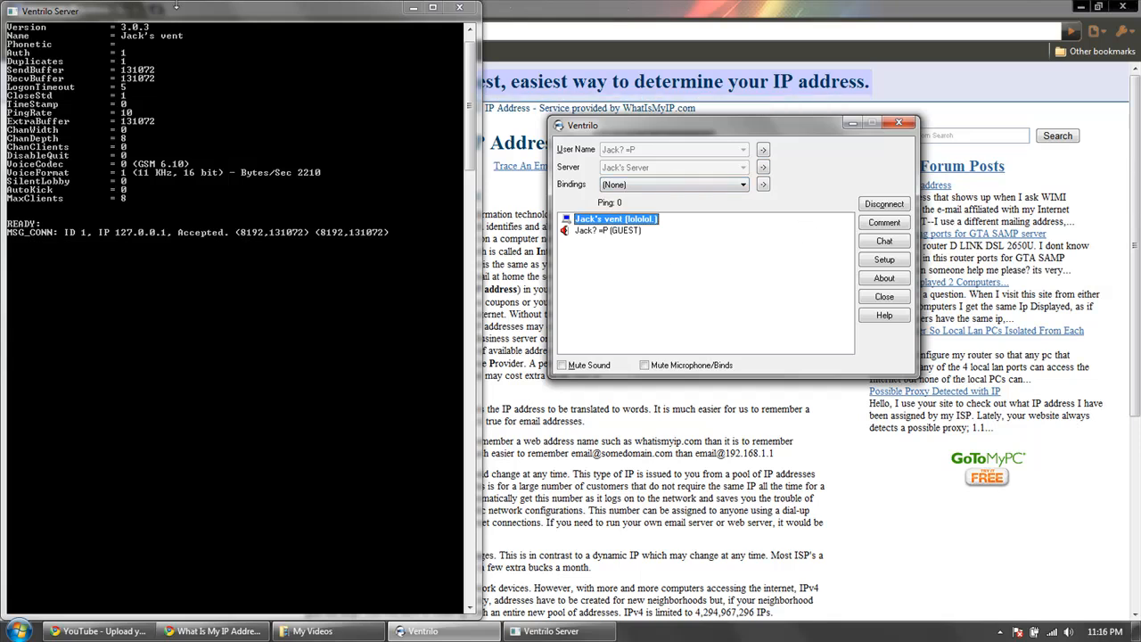
Move the Ventrilo Server console away from the screen edge and close it to shut down the server.
drag(169, 14, 107, 91)
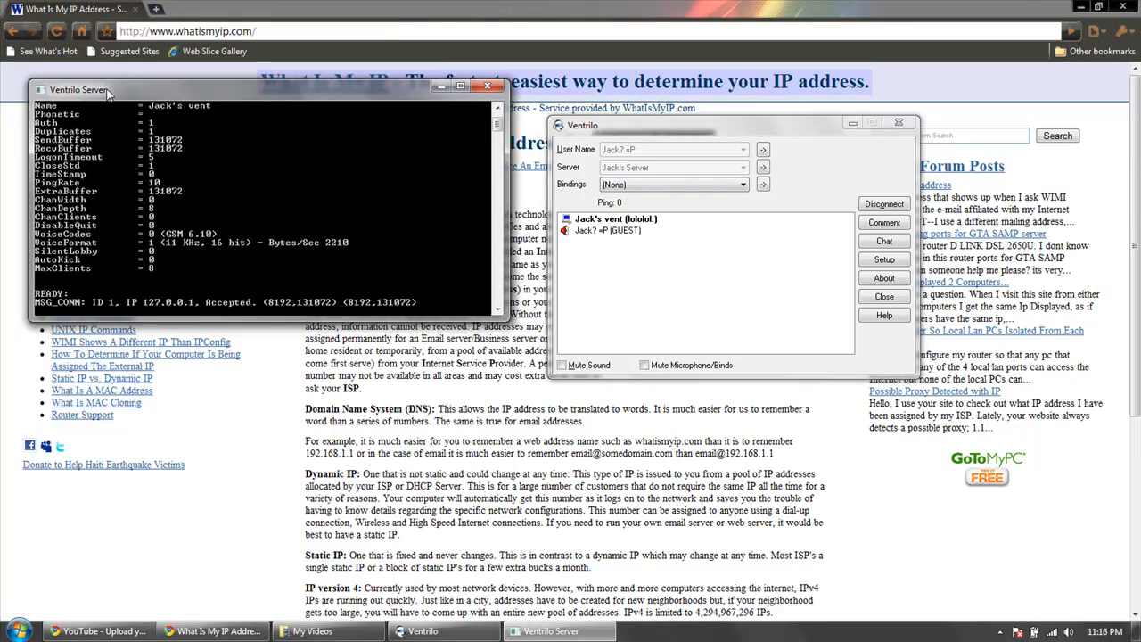
double_click(107, 92)
drag(128, 7, 180, 70)
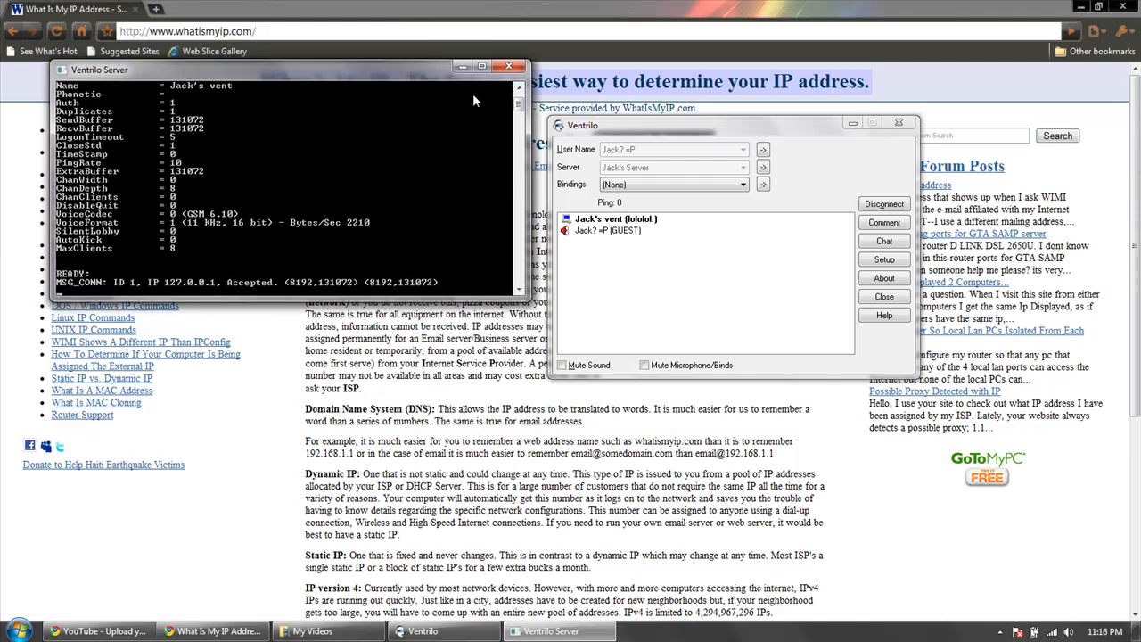
click(515, 67)
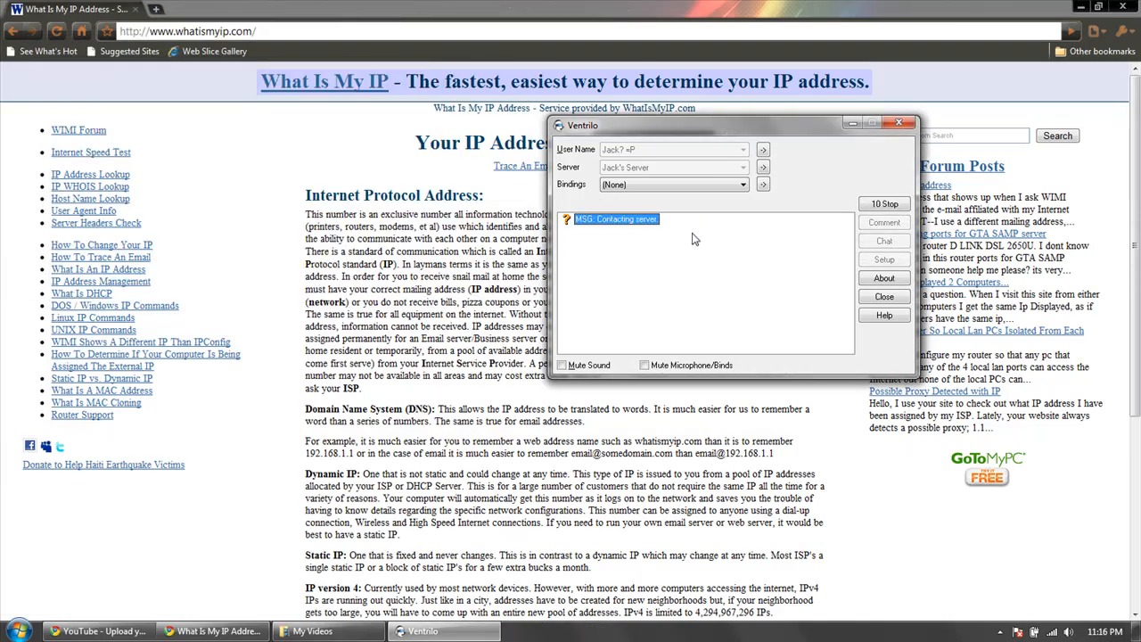
Stop the pending connection attempt, relaunch Ventrilo Server with its console clear of the client, and connect to the local server.
click(878, 207)
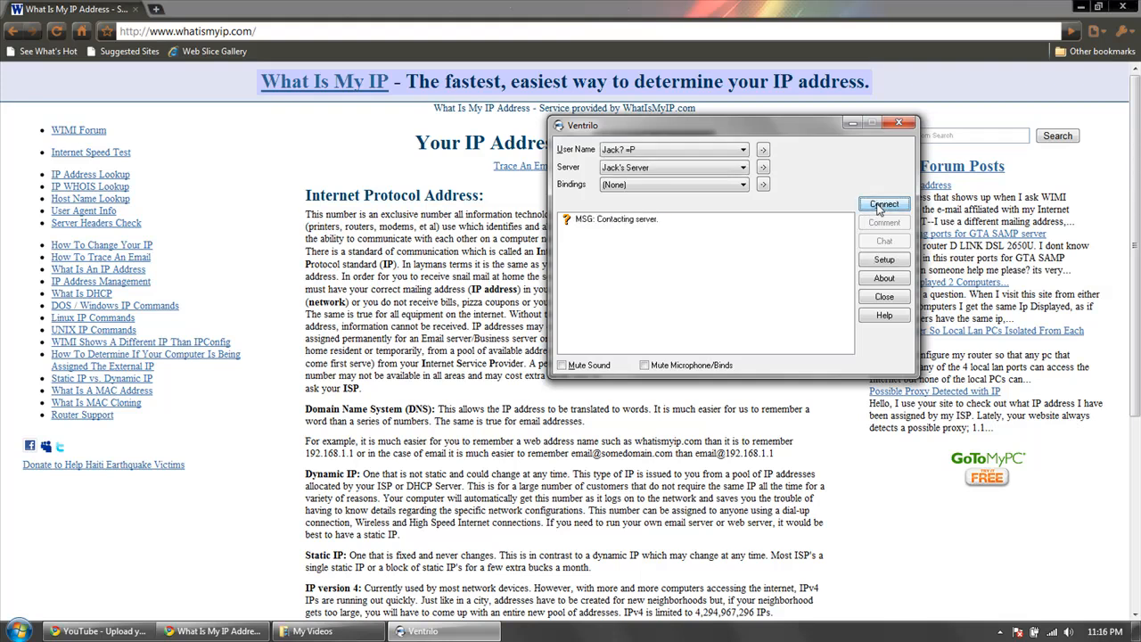
click(20, 631)
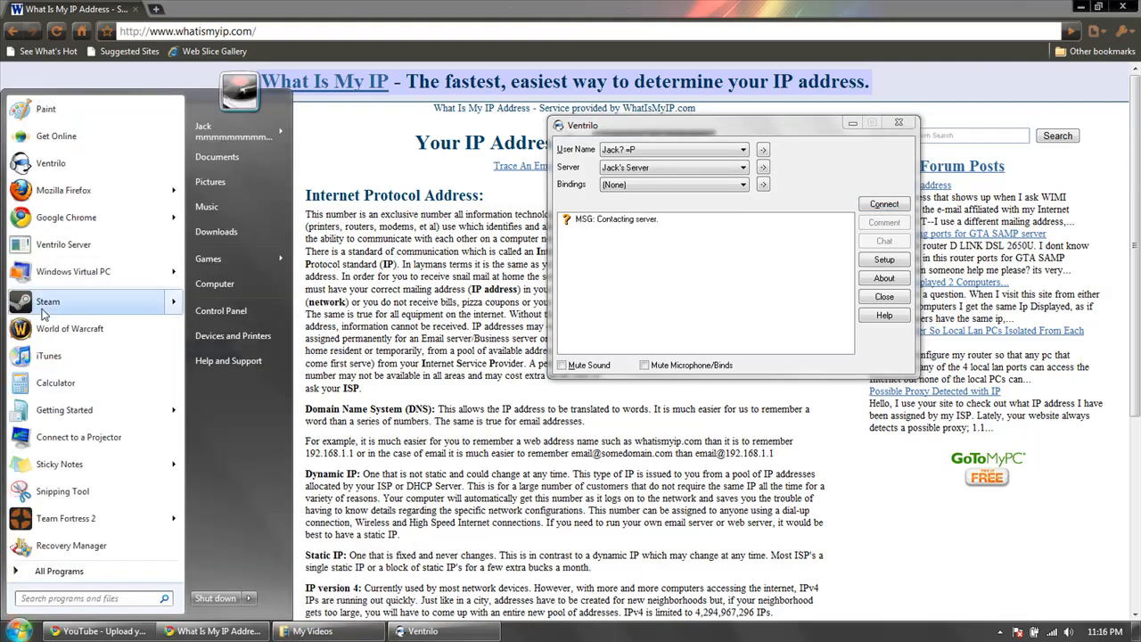
click(63, 244)
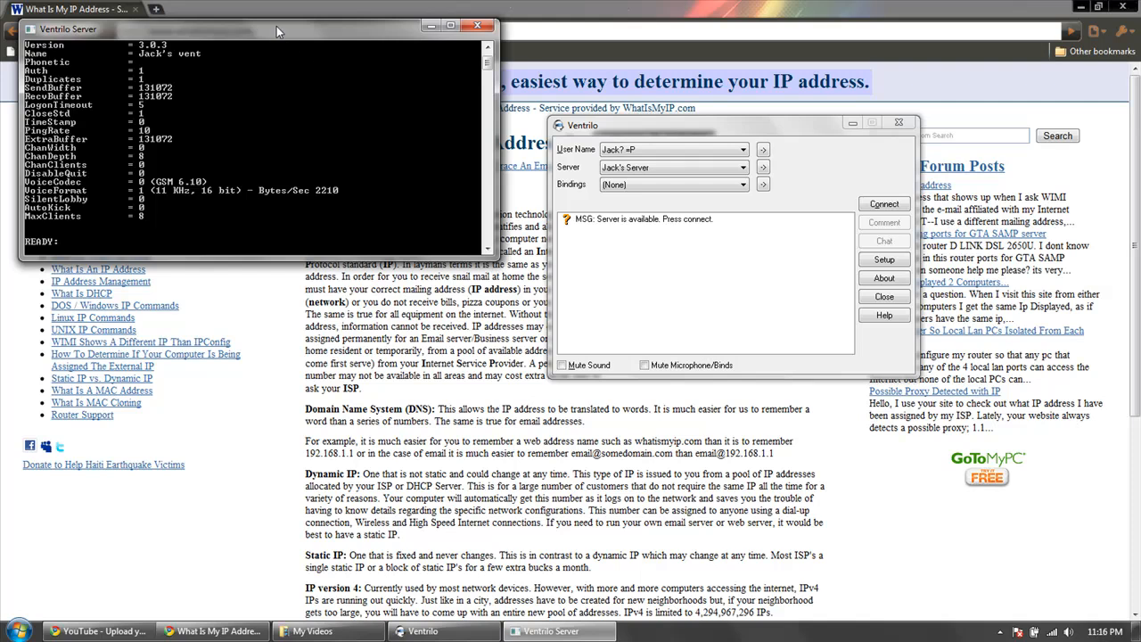
drag(277, 31, 324, 101)
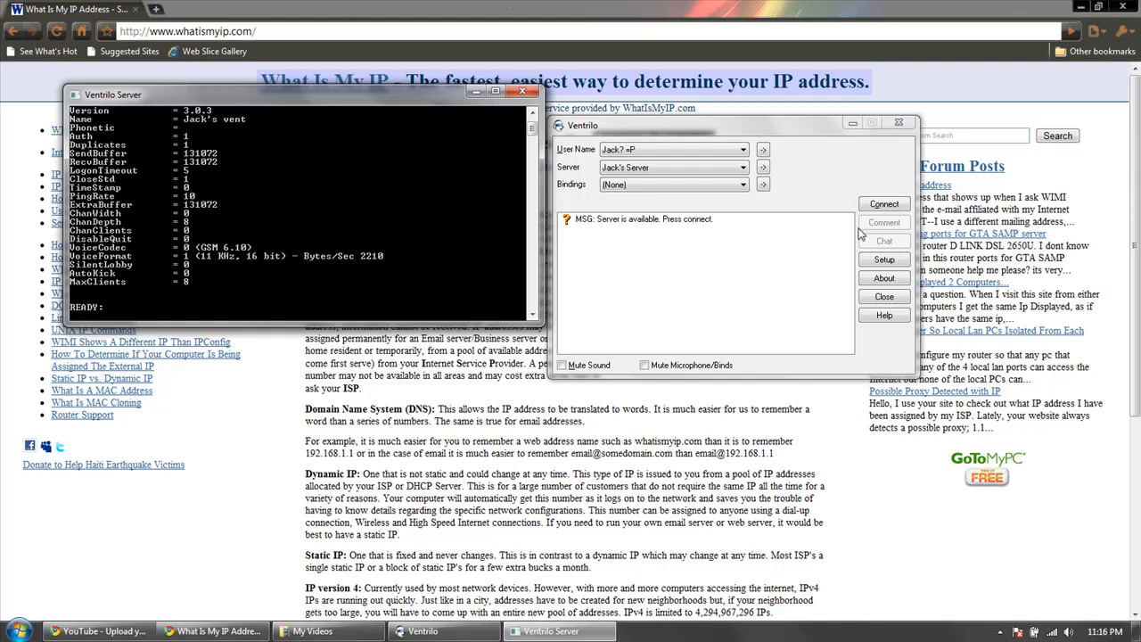
click(885, 206)
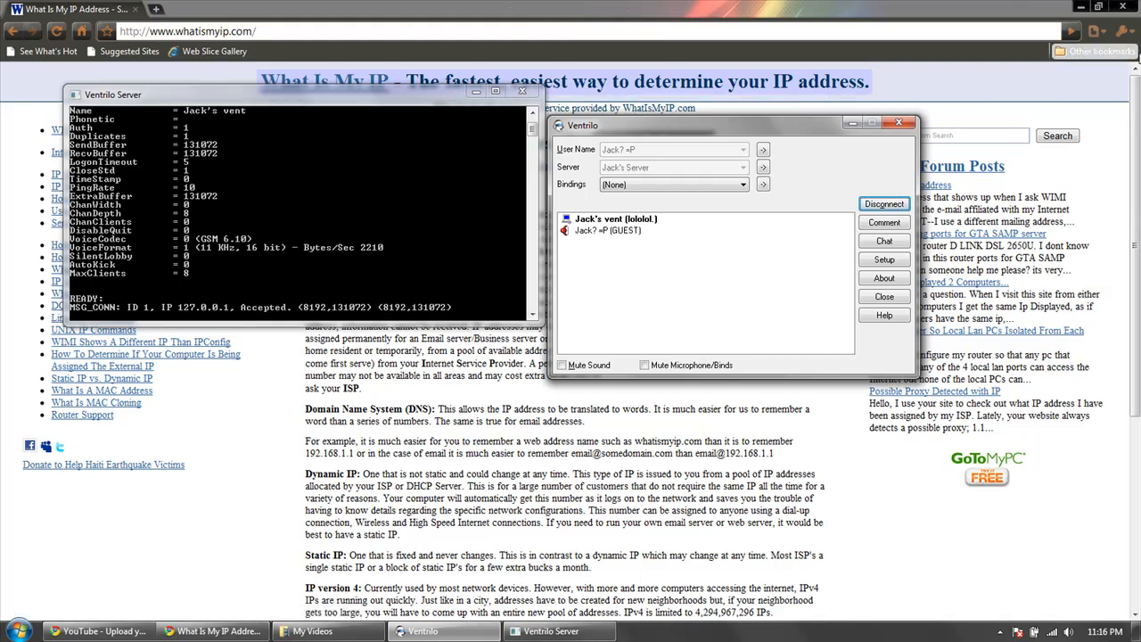
Disconnect from the local server and close both the Ventrilo client and the Ventrilo Server console.
click(883, 206)
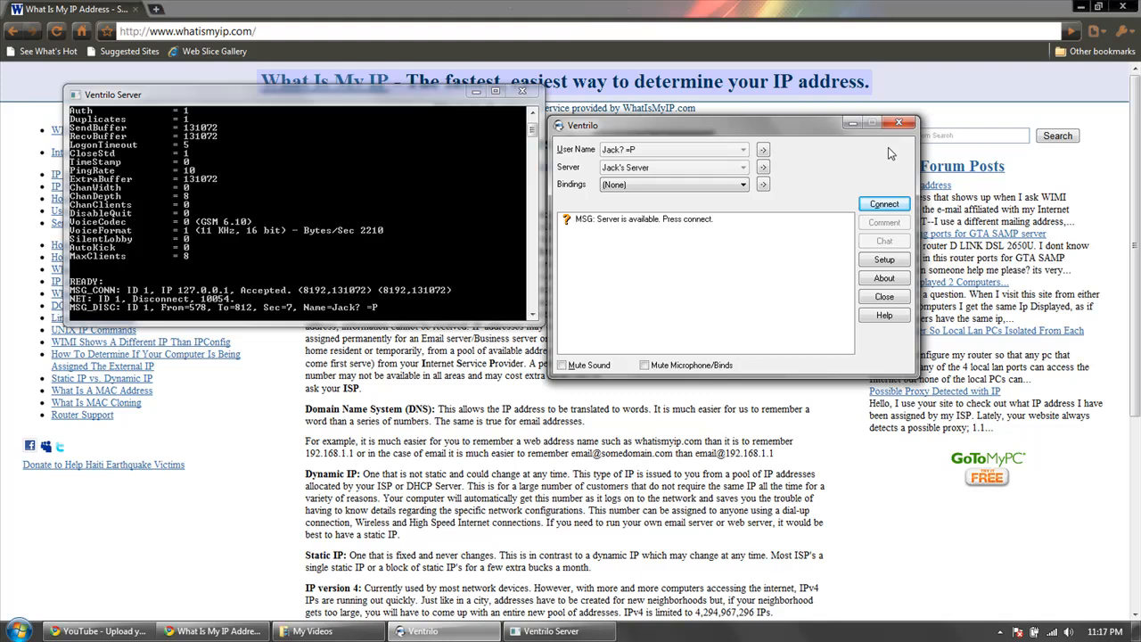
click(899, 125)
click(515, 91)
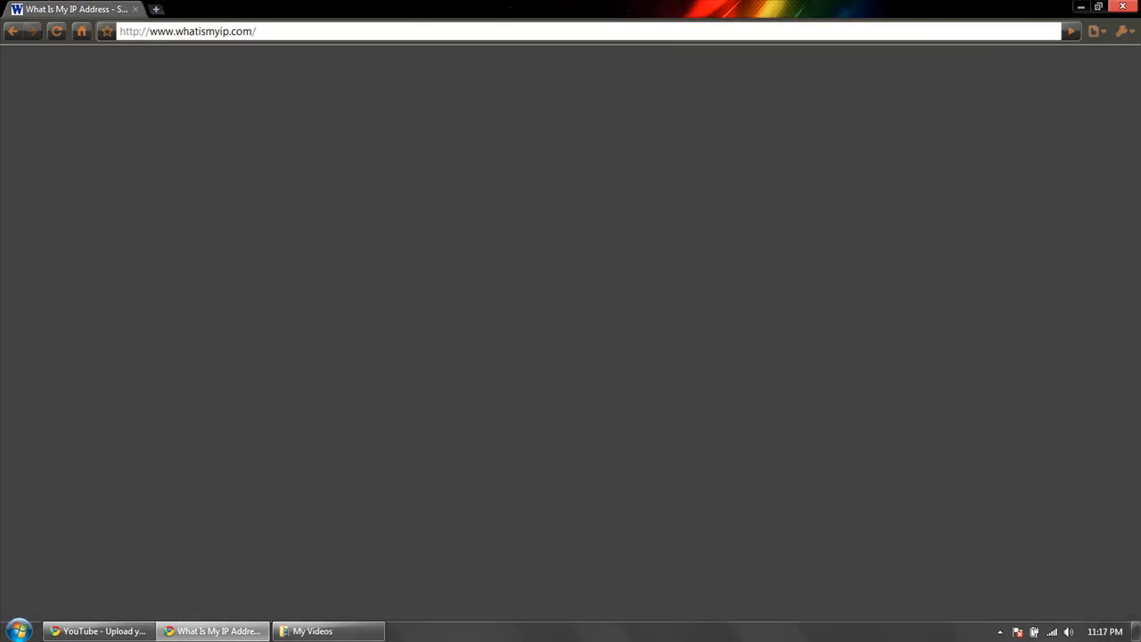